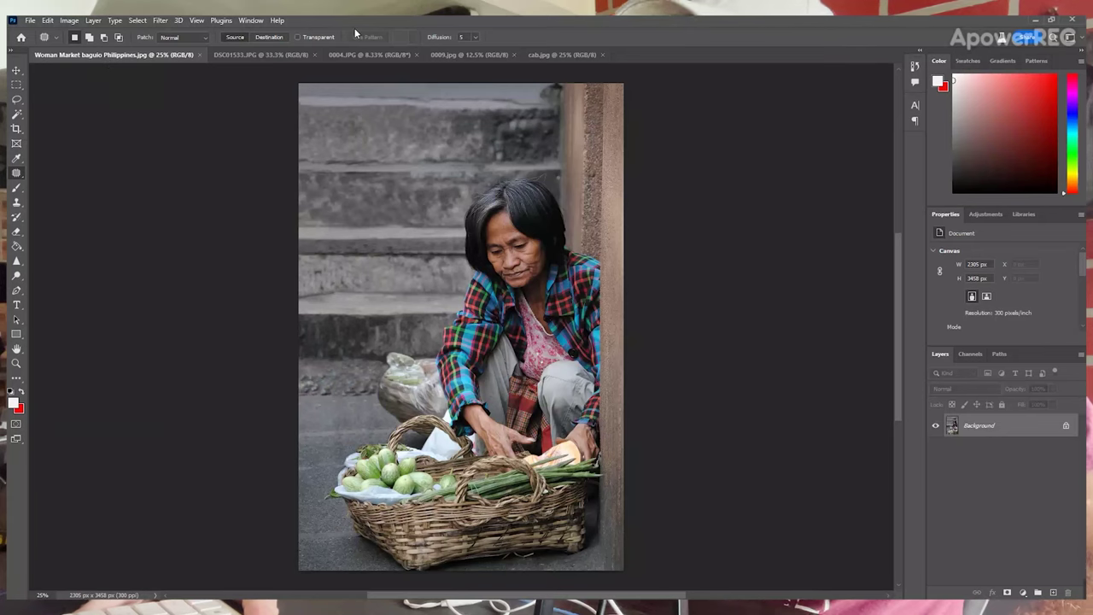
# - Convert the locked Background of the market woman photo into a regular layer, Layer 0, and duplicate it as Layer 0 copy
pyautogui.hotkey('ctrl', '-')
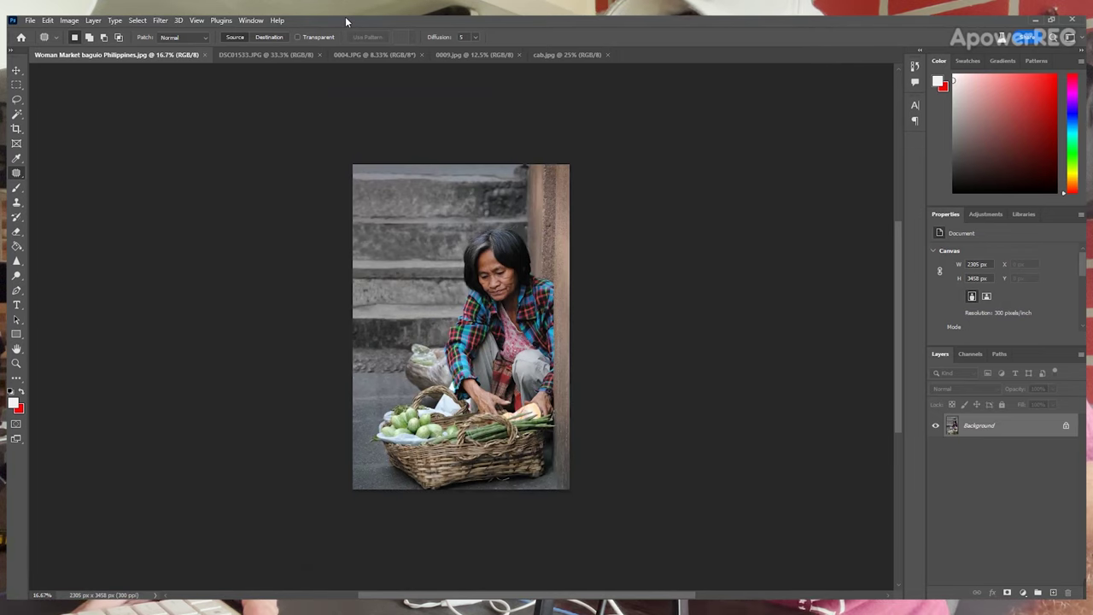
pyautogui.doubleClick(989, 427)
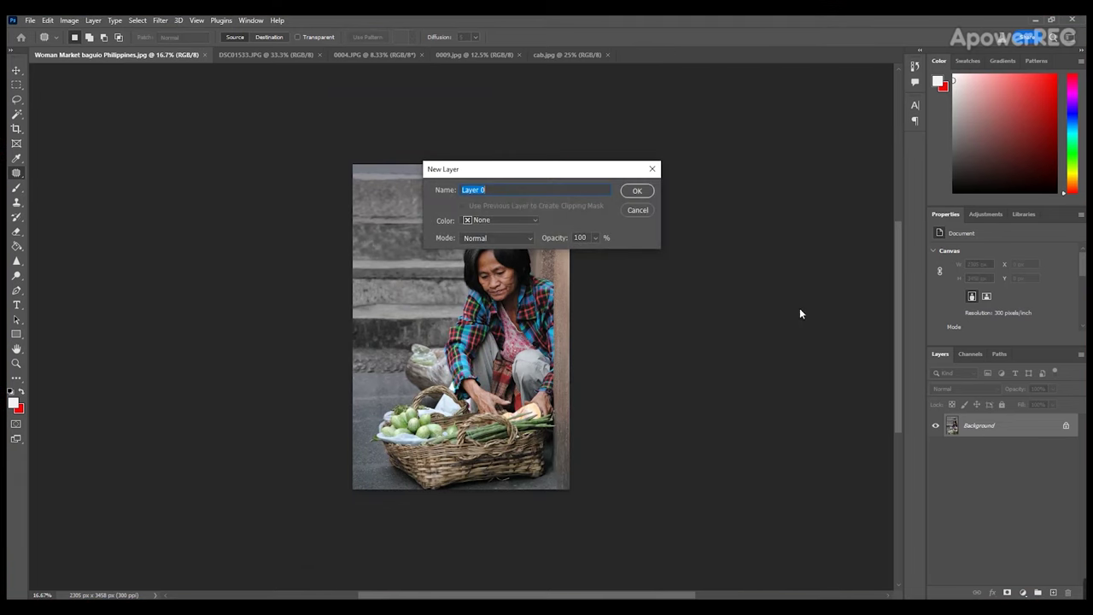
pyautogui.click(637, 192)
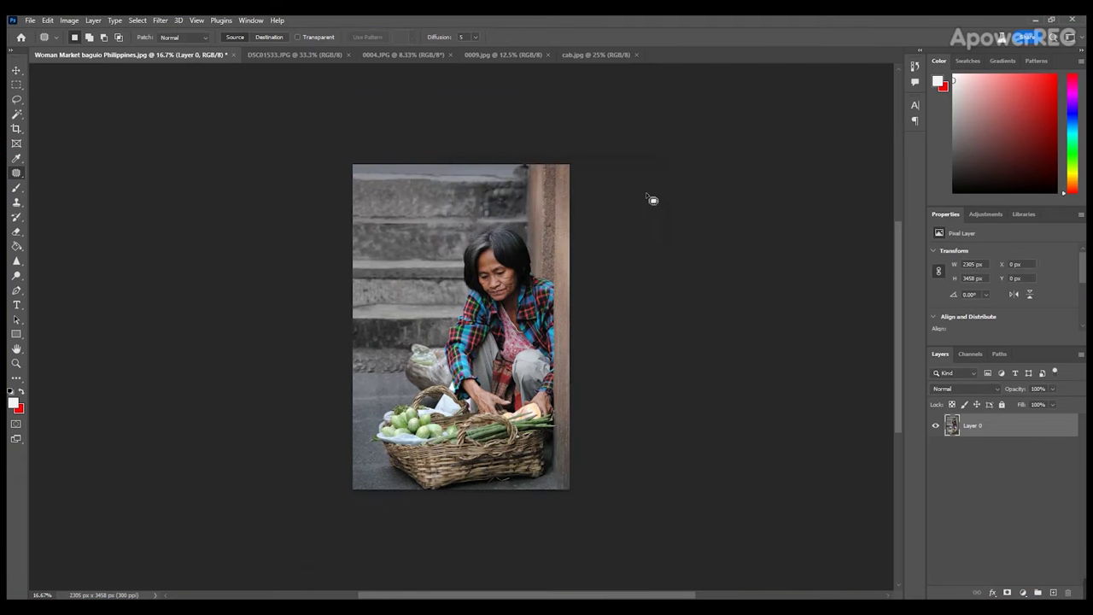
pyautogui.rightClick(992, 430)
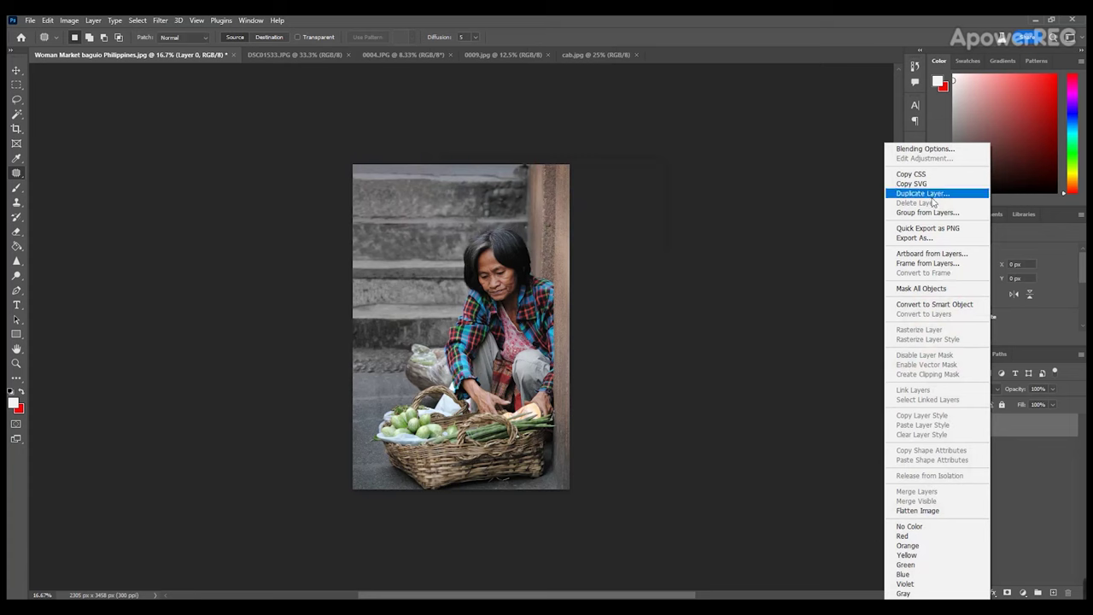
pyautogui.click(933, 193)
pyautogui.click(641, 182)
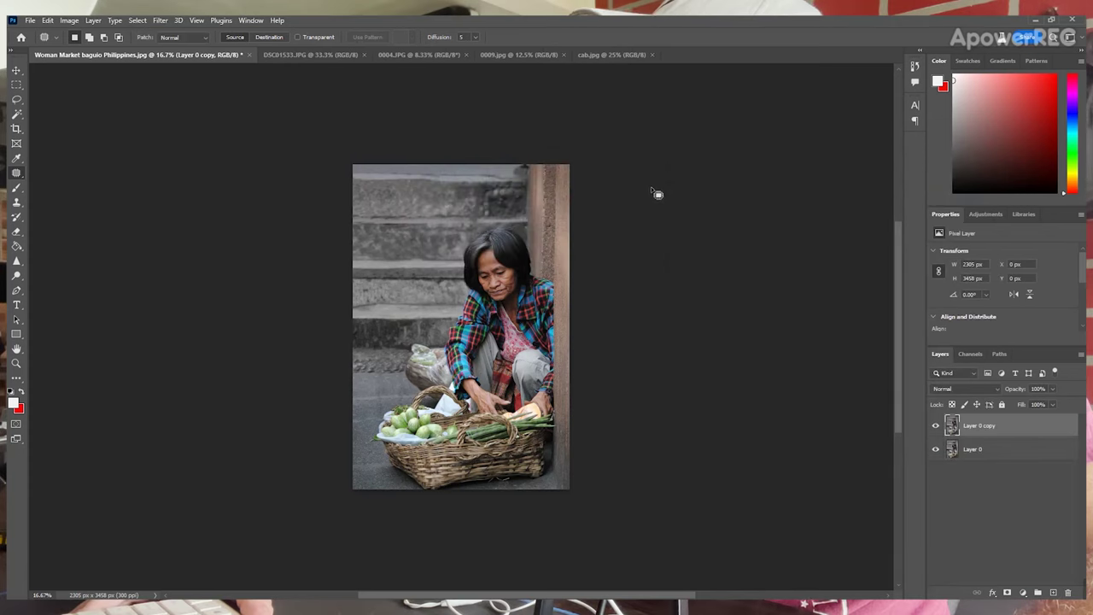
# - Extend the canvas on both sides of the photo with the Crop tool to about 4530 px wide, keeping its height
pyautogui.click(17, 129)
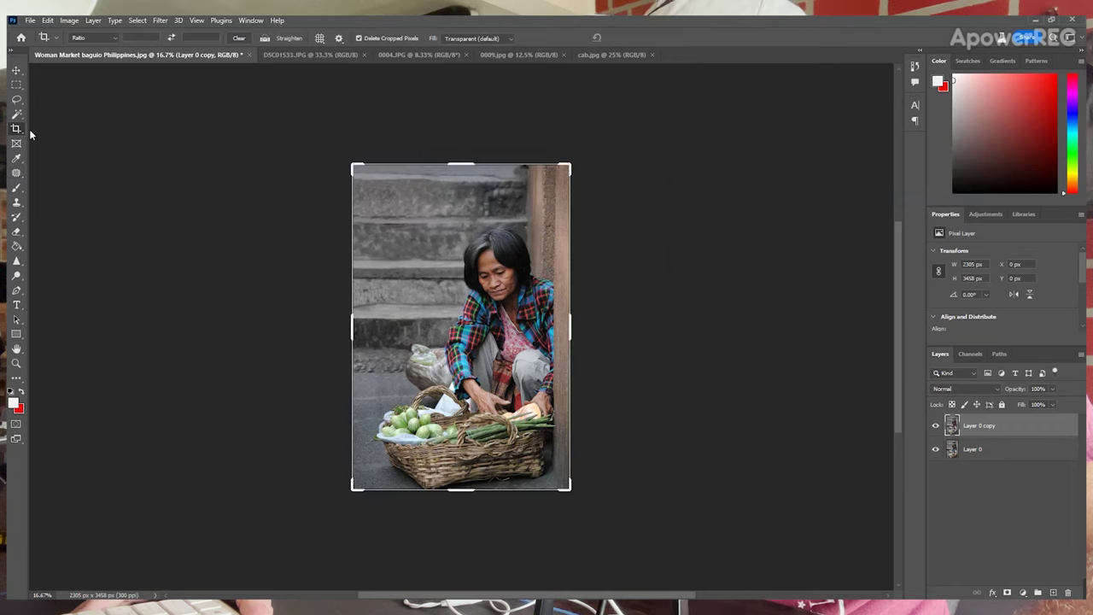
pyautogui.moveTo(572, 325); pyautogui.dragTo(620, 335)
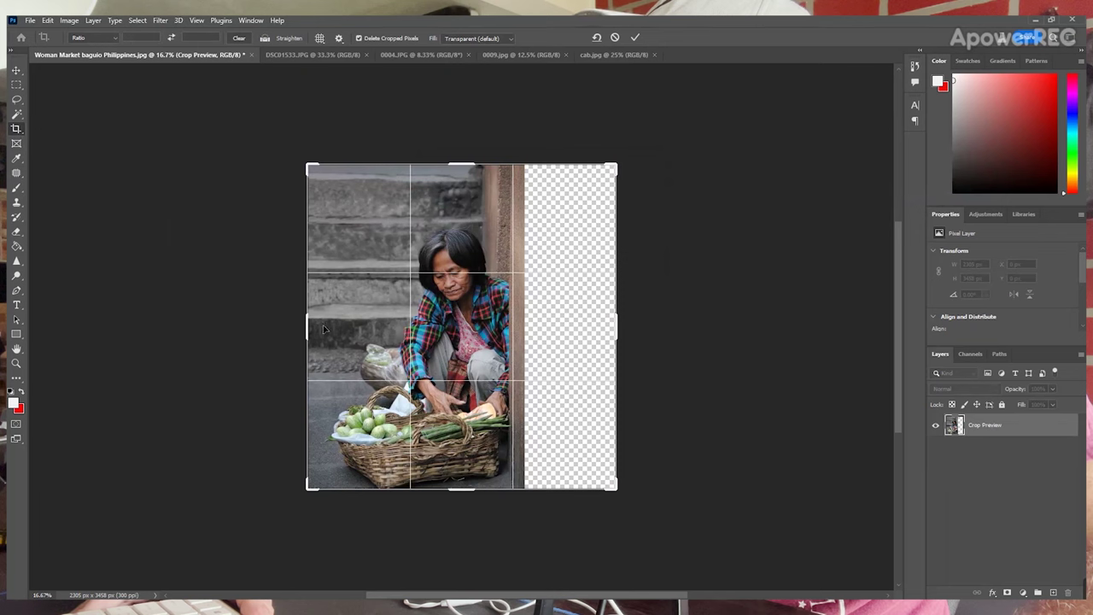
pyautogui.moveTo(308, 323); pyautogui.dragTo(247, 322)
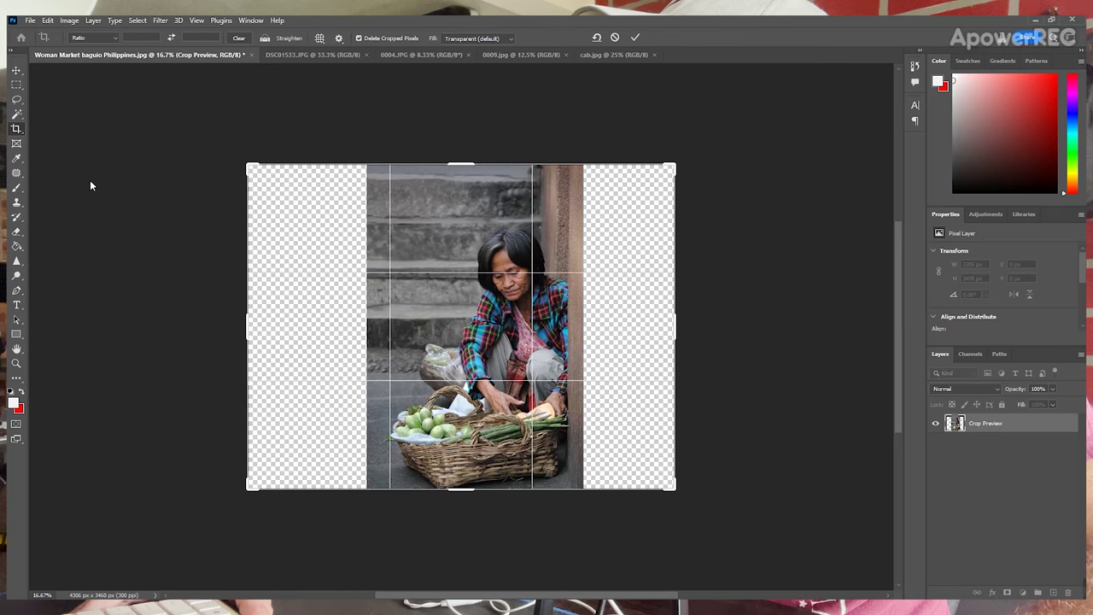
# - Select both empty side areas, slightly overlapping the photo's edges, and fill them using Generative Fill with an empty prompt
pyautogui.click(17, 86)
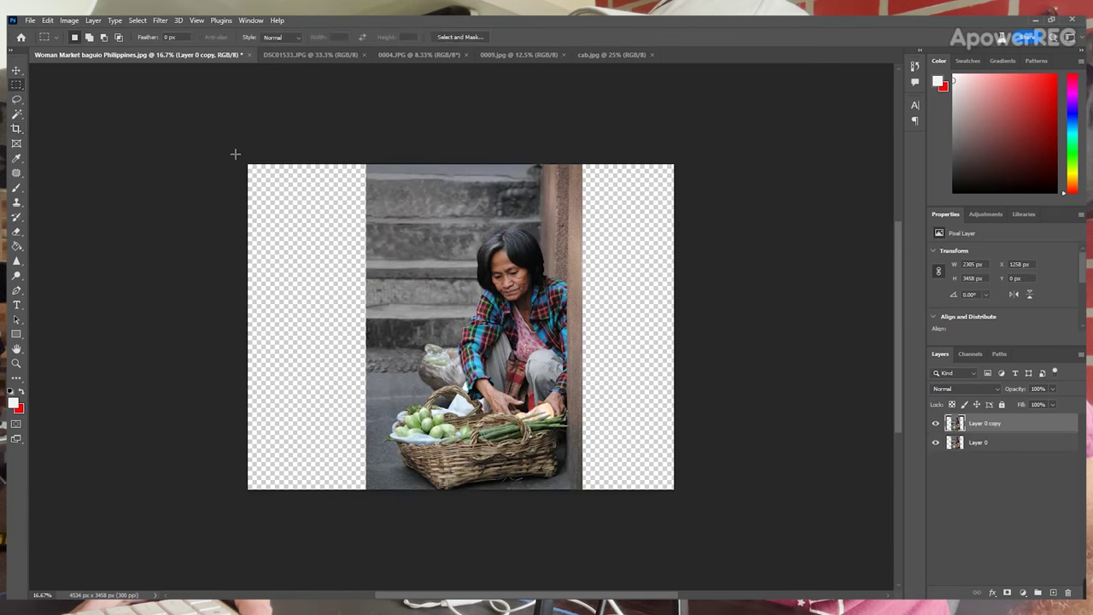
pyautogui.moveTo(247, 164); pyautogui.dragTo(373, 491)
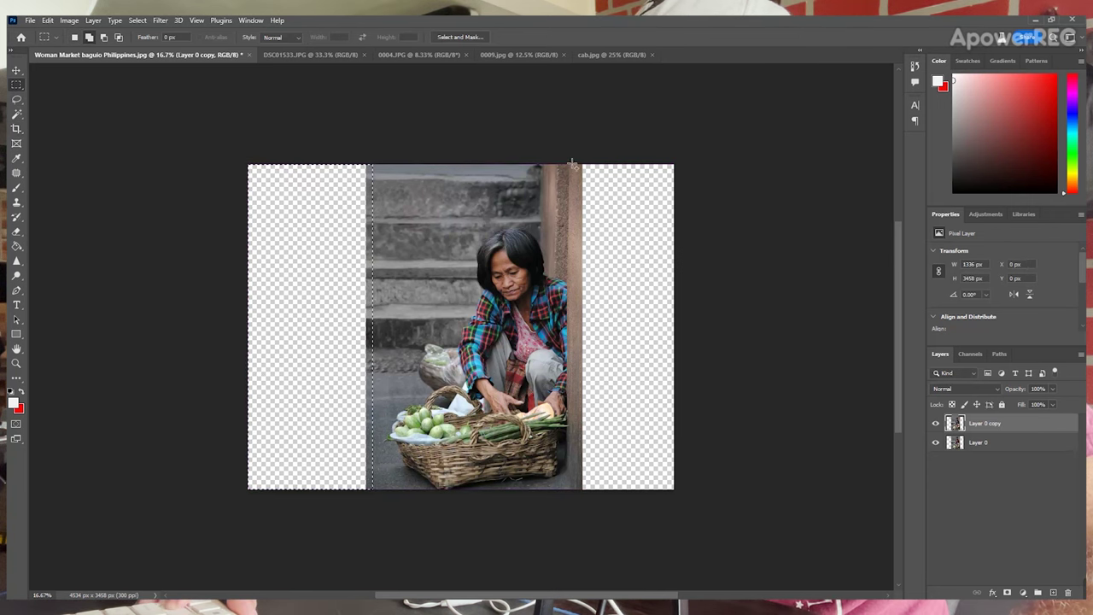
pyautogui.moveTo(572, 163); pyautogui.dragTo(695, 508)
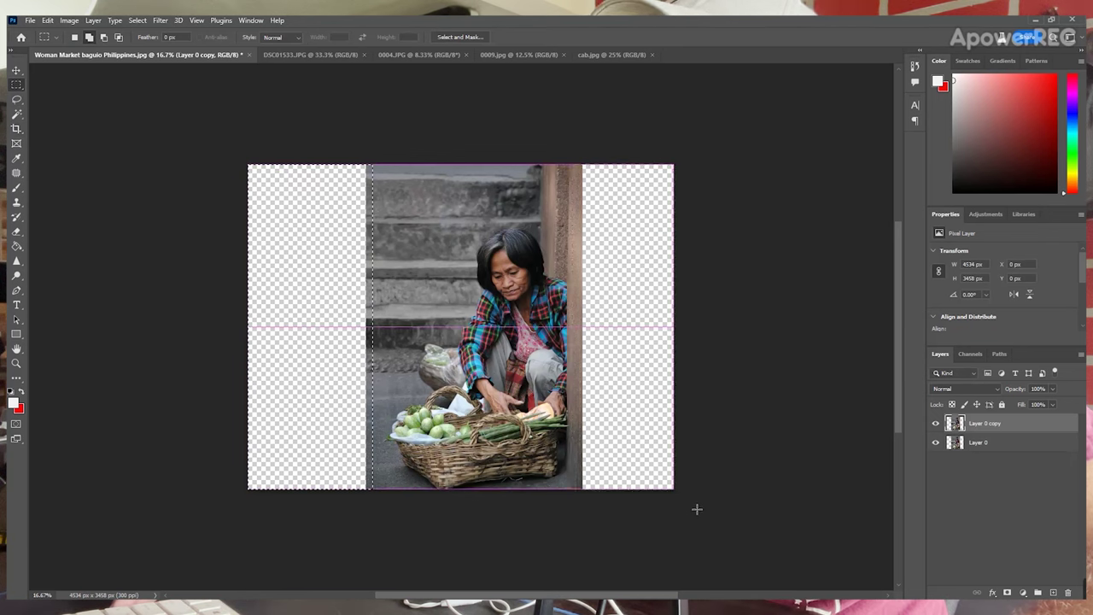
pyautogui.rightClick(634, 437)
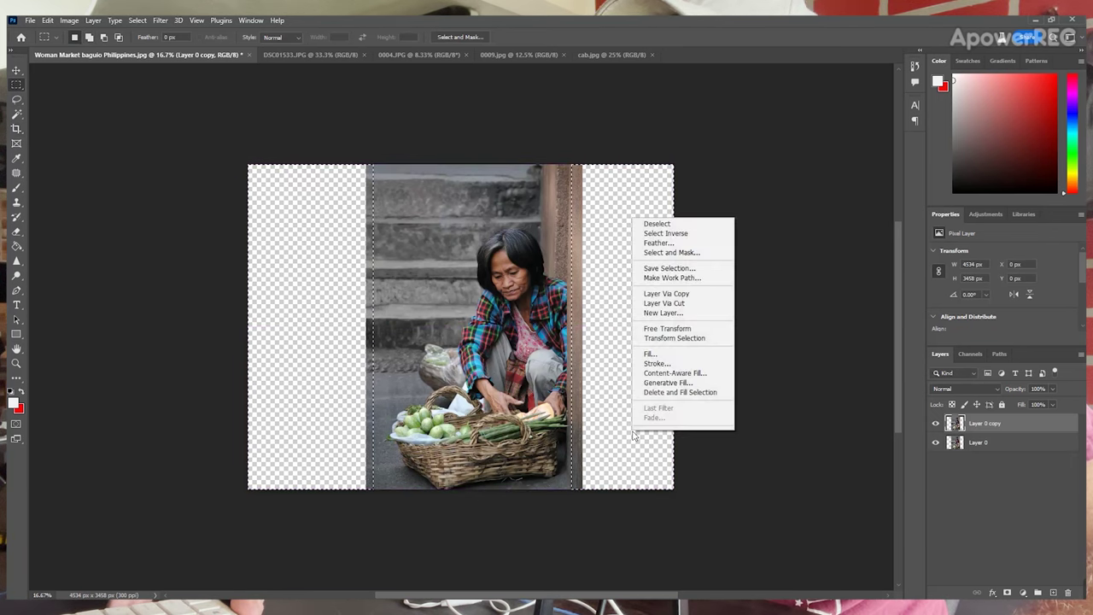
pyautogui.click(681, 384)
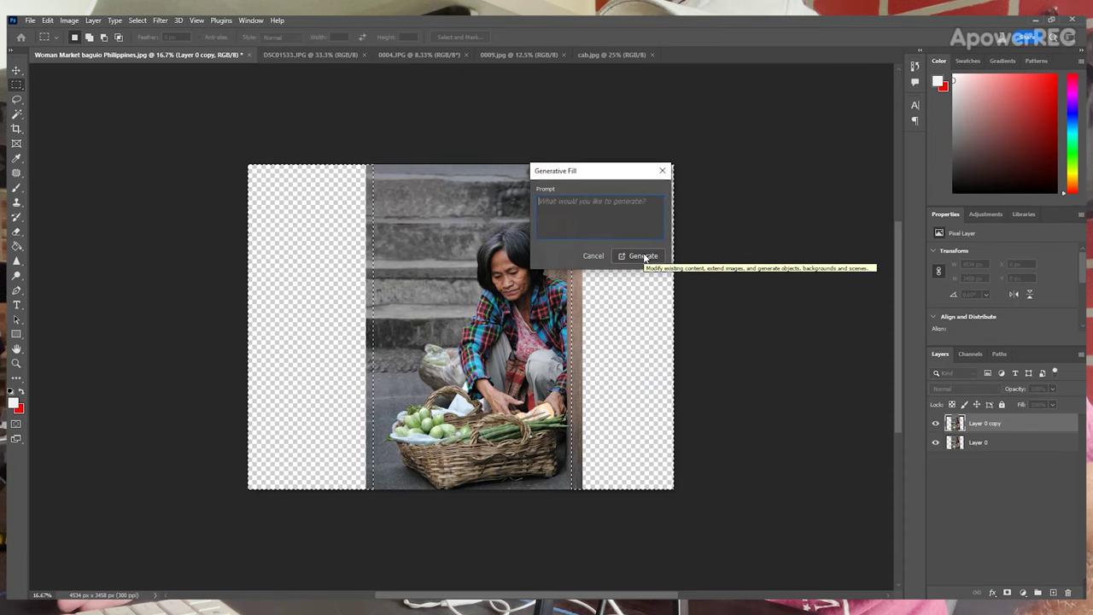
pyautogui.click(643, 256)
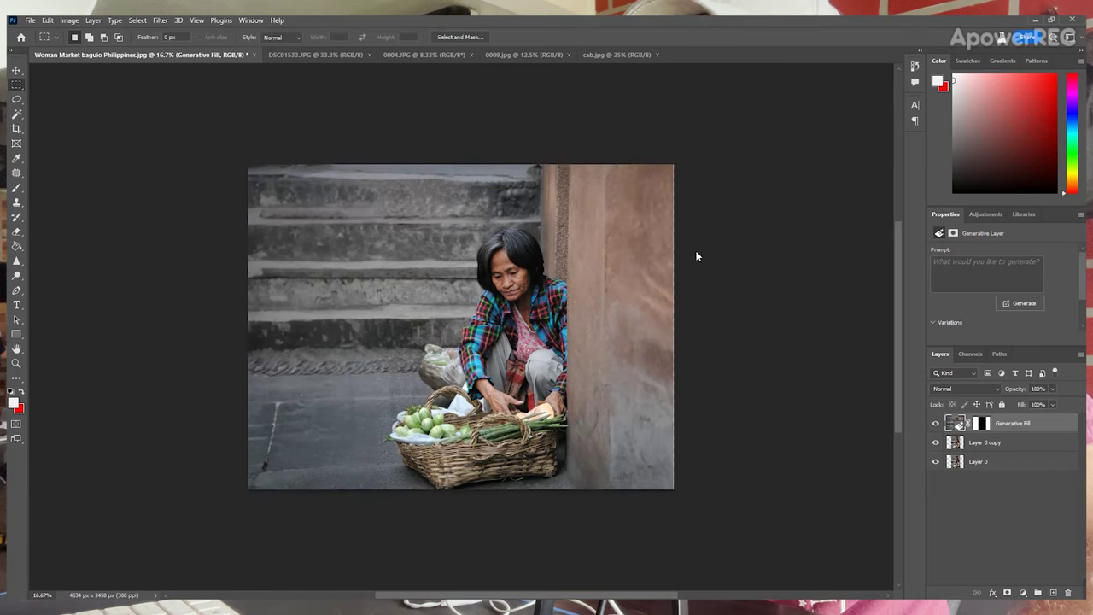
# - Compare the photo with and without the generated fill, review its variations, and apply the second one
pyautogui.click(937, 424)
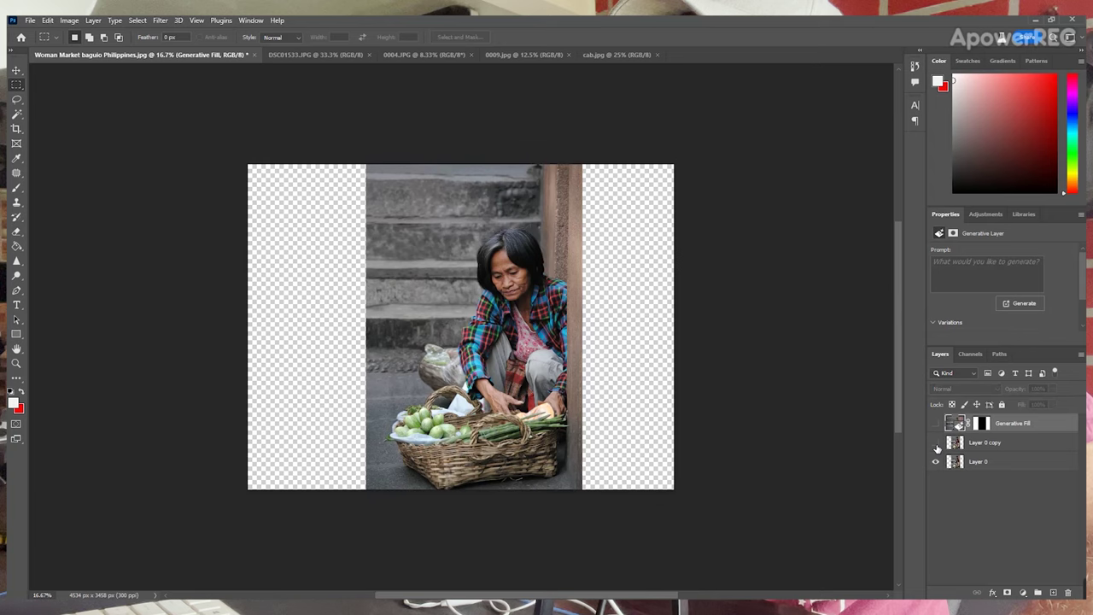
pyautogui.click(936, 443)
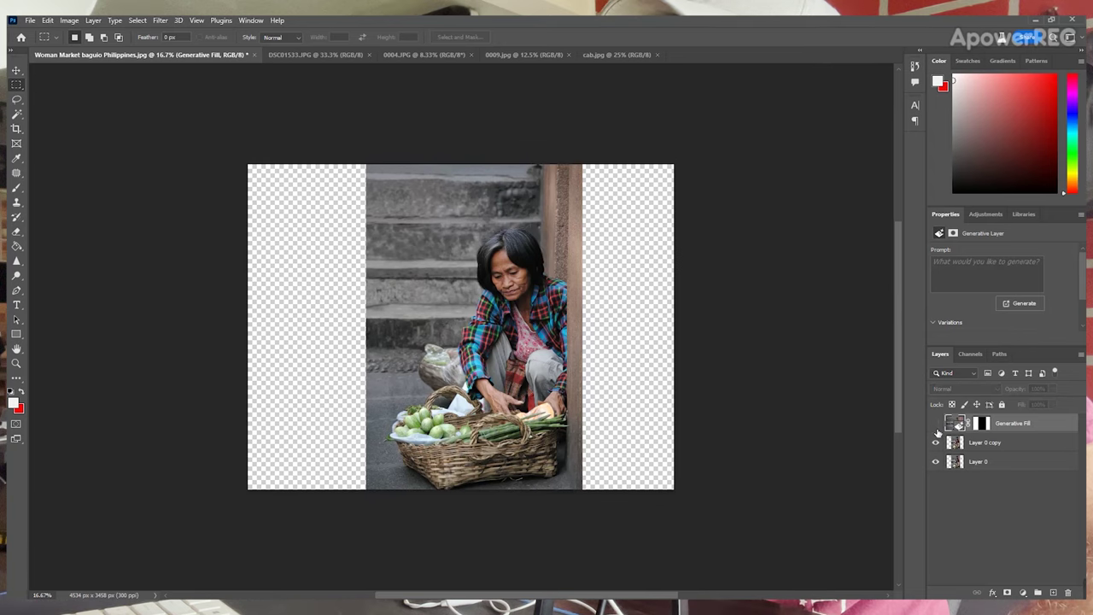
pyautogui.click(937, 424)
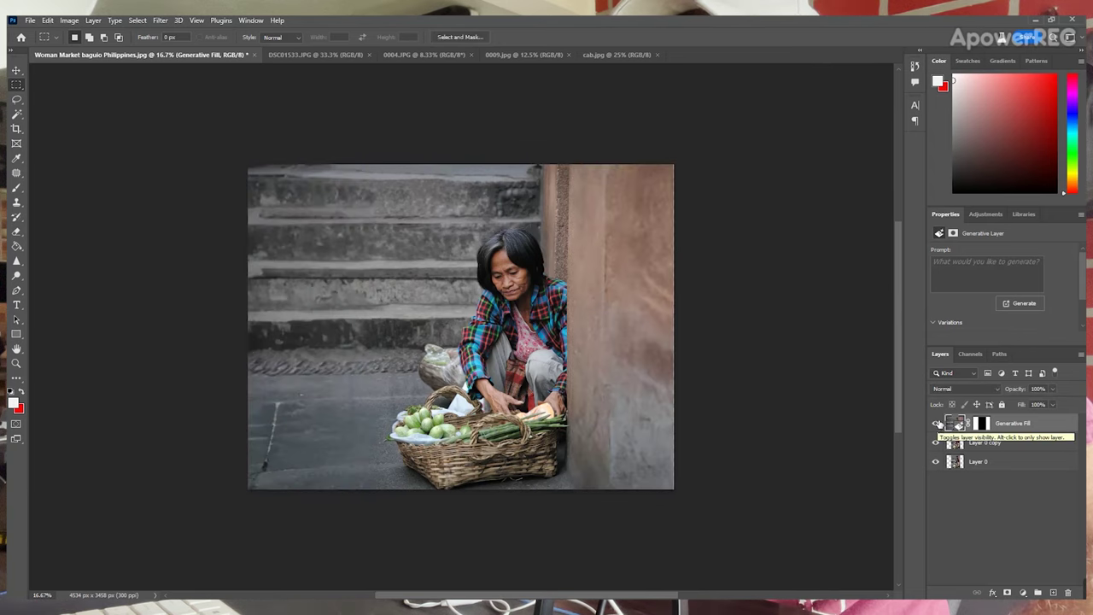
pyautogui.scroll(-2, 1083, 279)
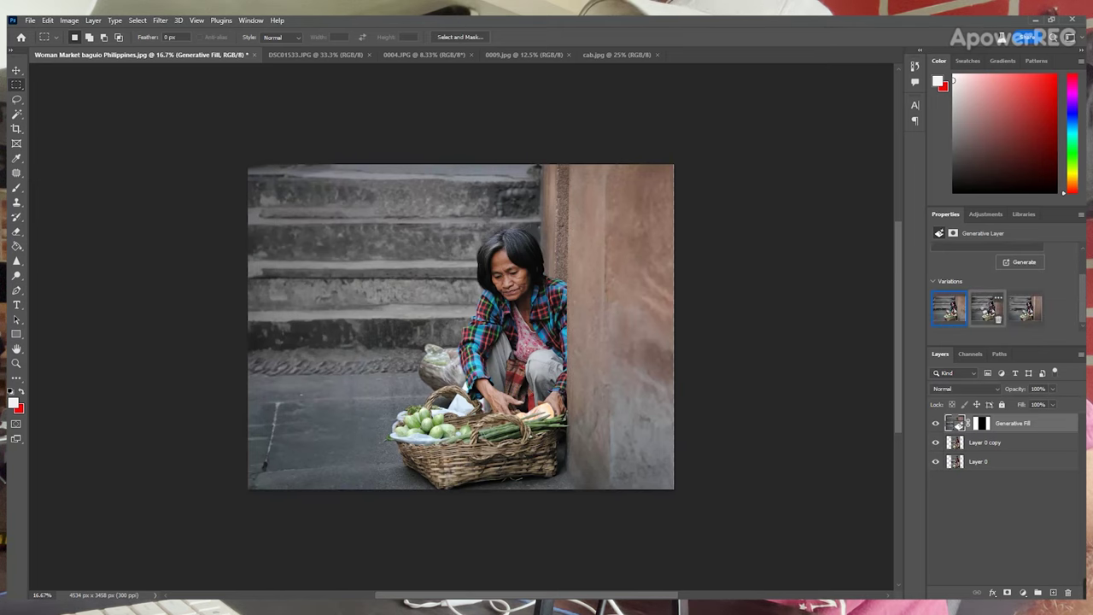
pyautogui.click(987, 311)
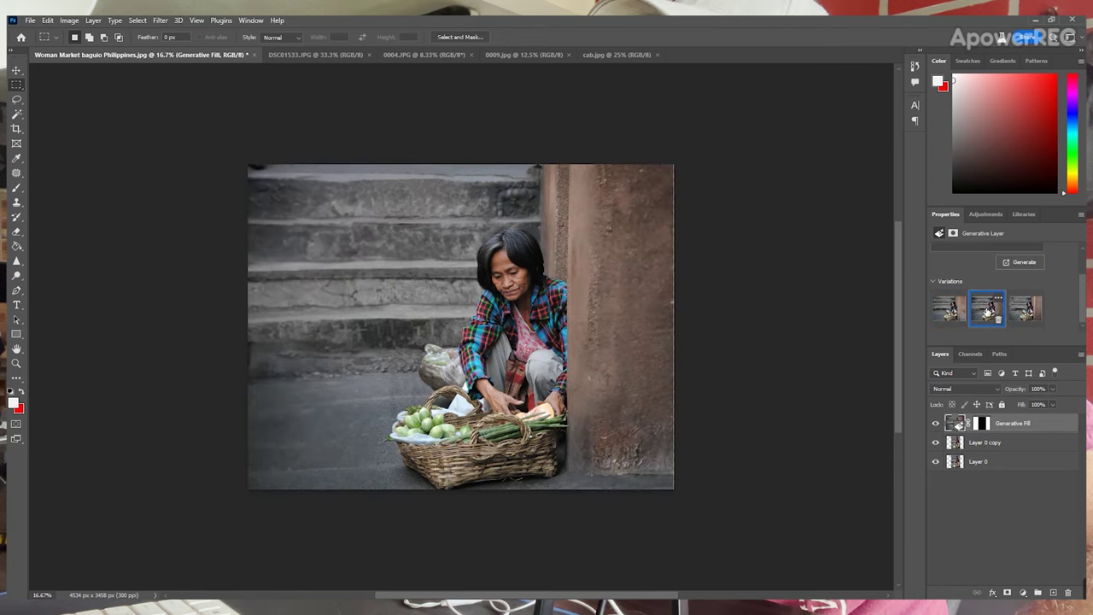
pyautogui.click(950, 314)
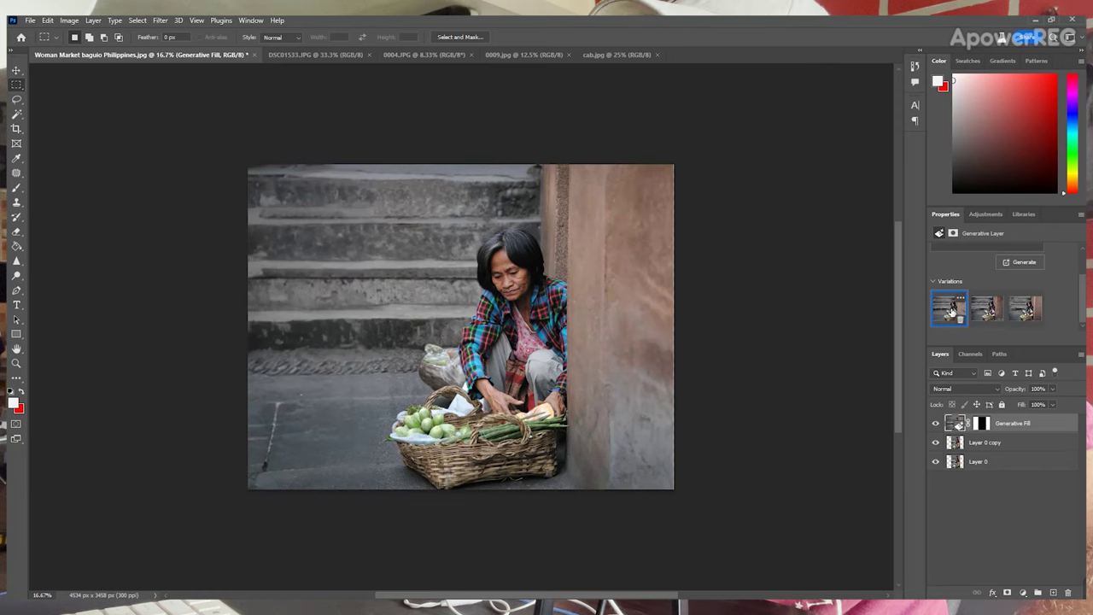
pyautogui.click(986, 313)
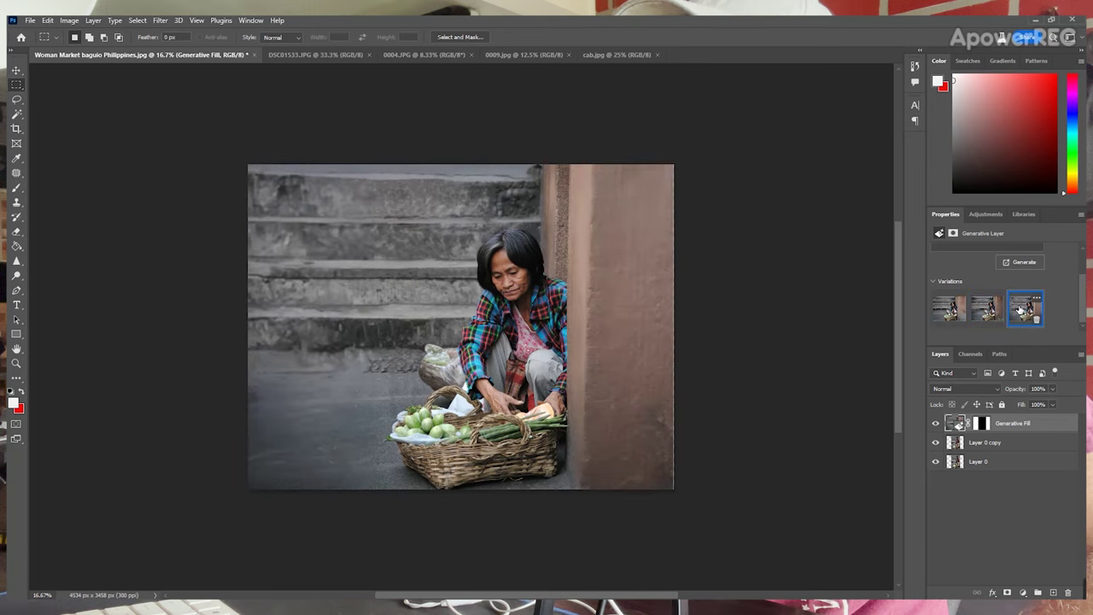
pyautogui.click(988, 309)
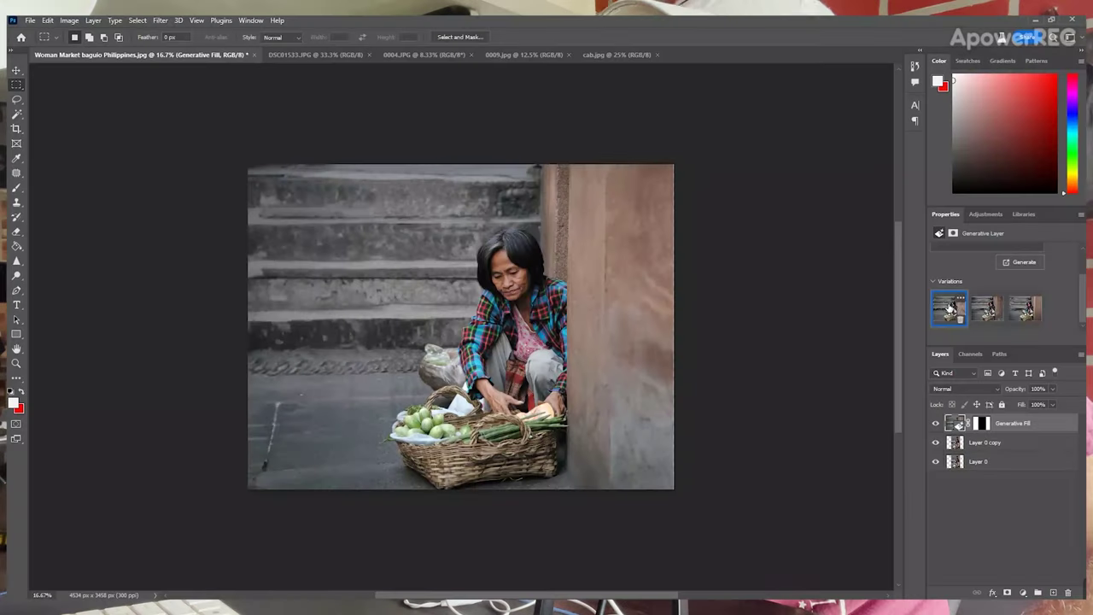
pyautogui.click(988, 309)
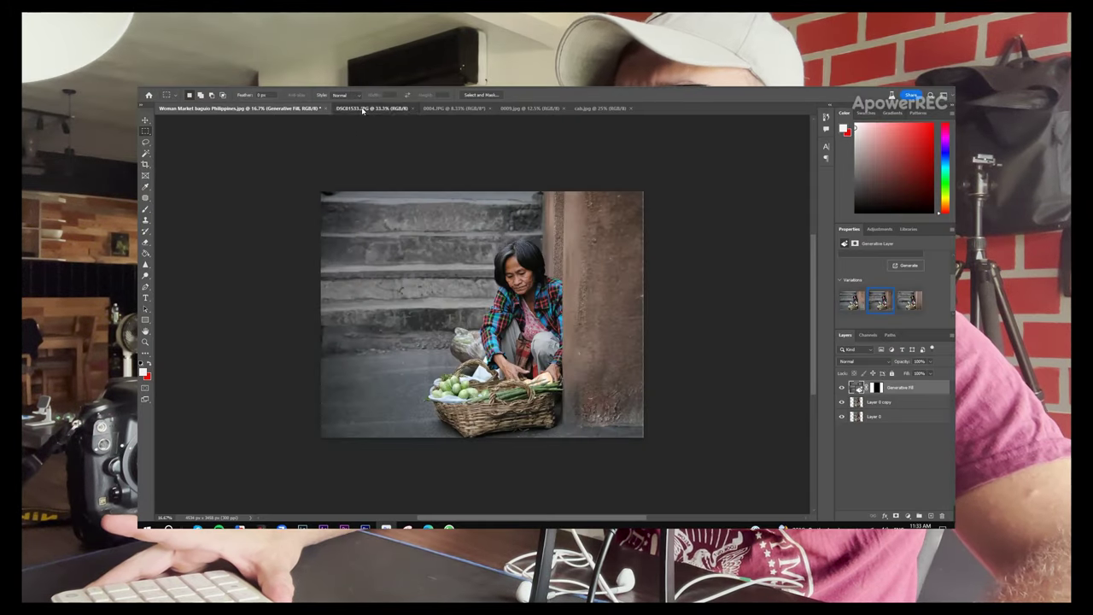
# - In DSC01533.JPG, convert the locked Background into a regular layer, Layer 0, and duplicate it as Layer 0 copy
pyautogui.click(363, 109)
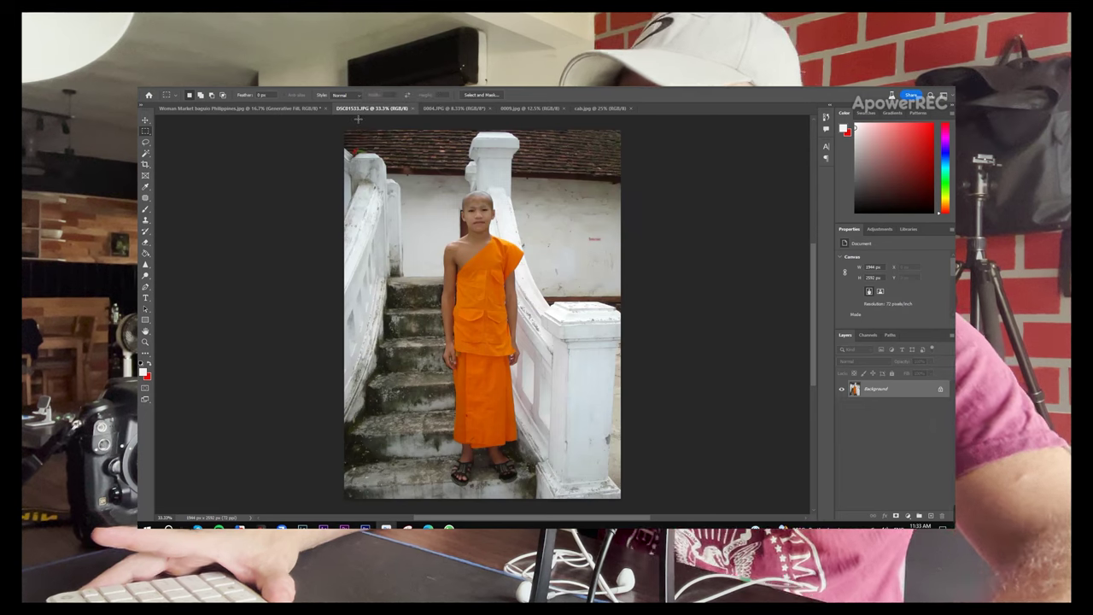
pyautogui.hotkey('ctrl', '-')
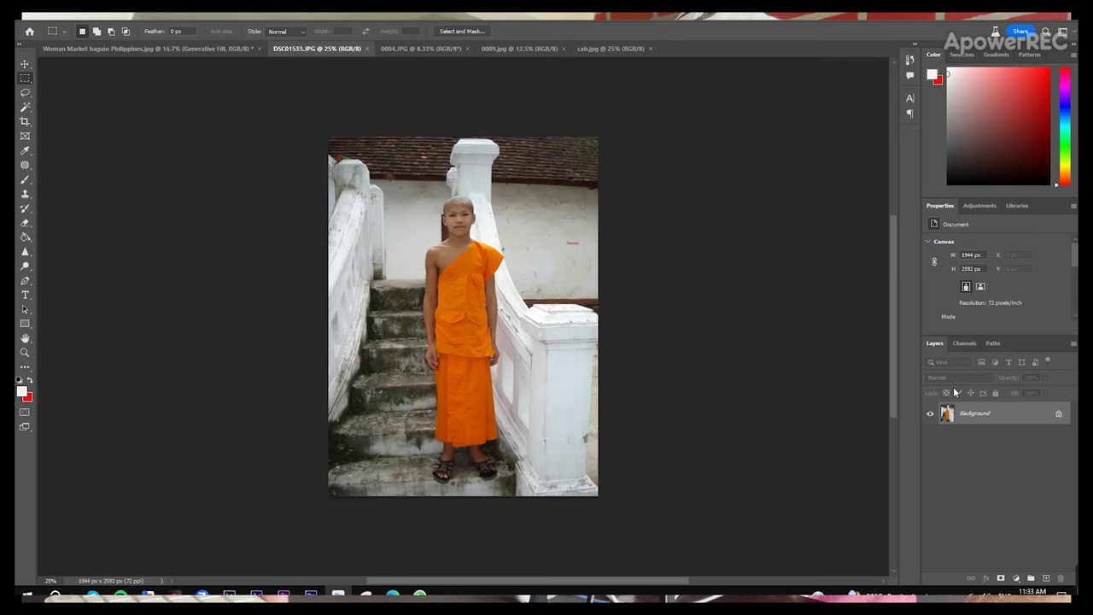
pyautogui.doubleClick(988, 415)
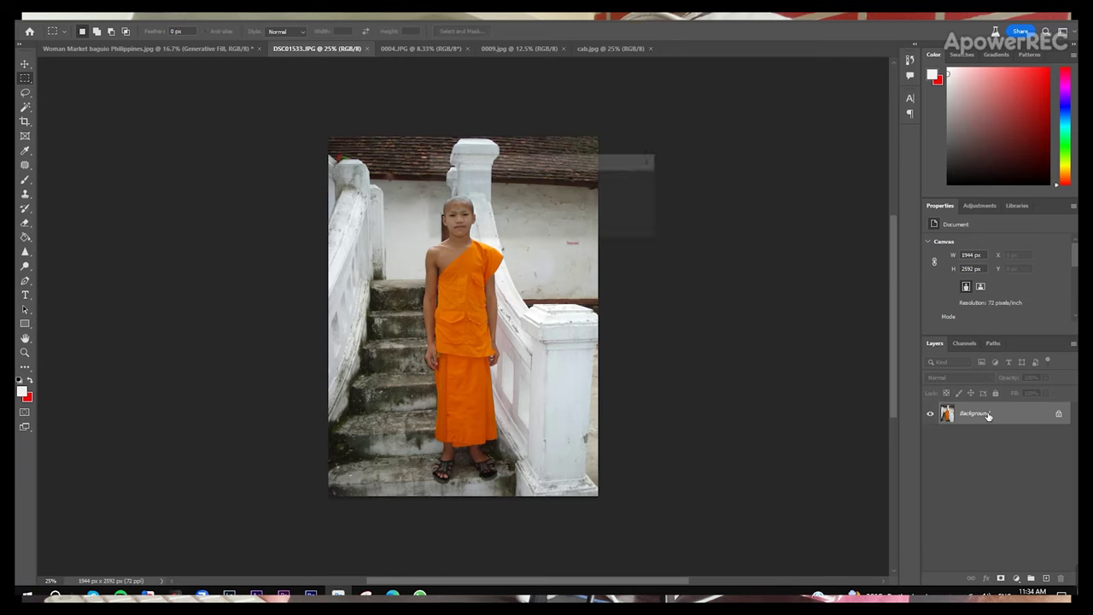
pyautogui.click(636, 184)
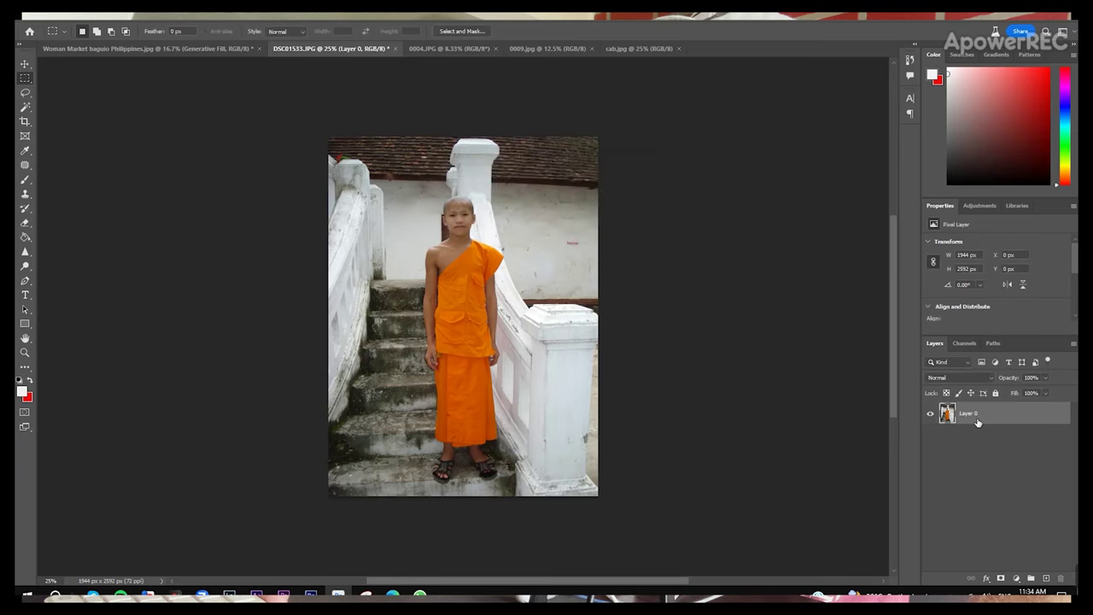
pyautogui.rightClick(977, 416)
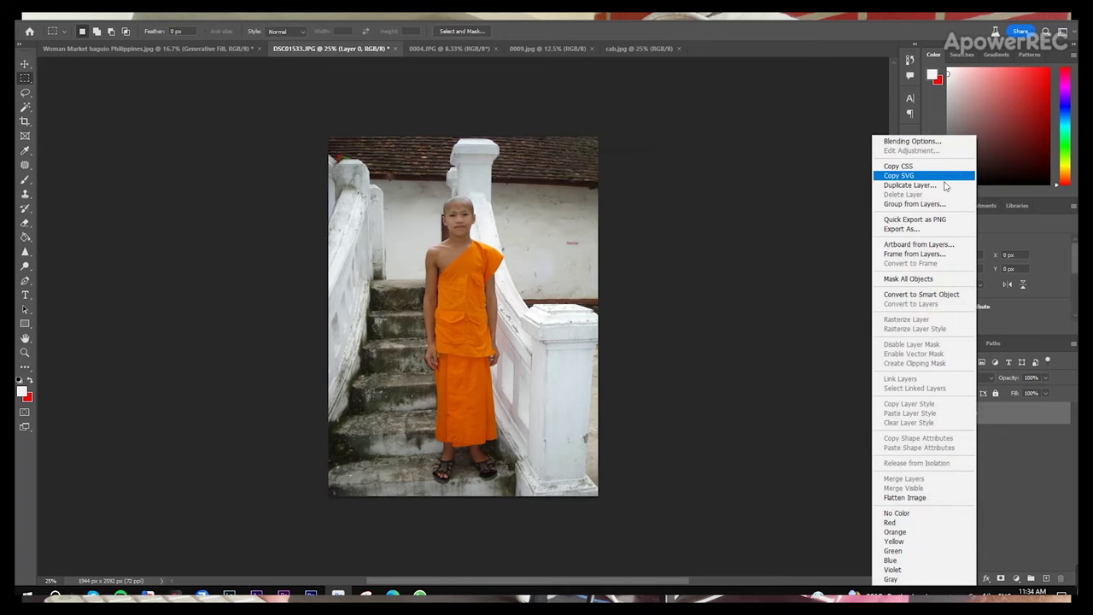
pyautogui.click(907, 185)
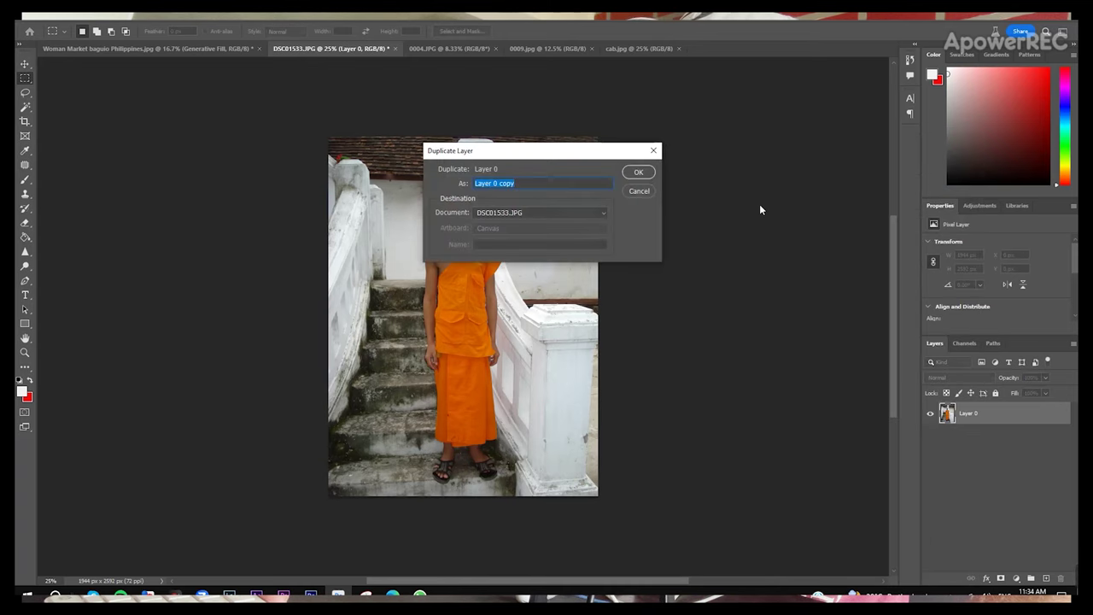
pyautogui.click(639, 173)
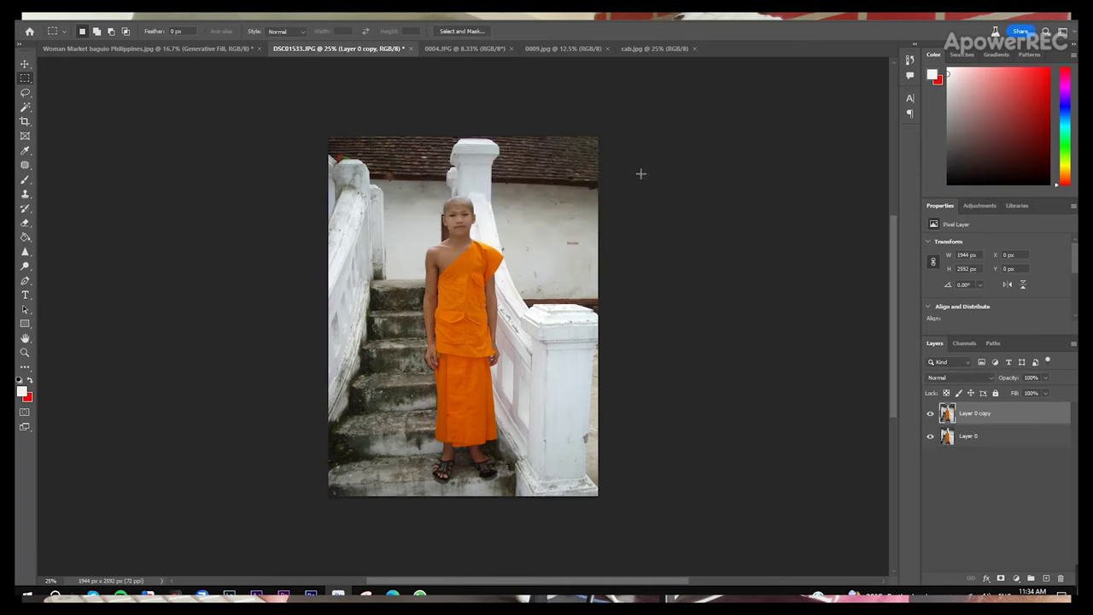
# - Extend the canvas on both sides of the monk photo with the Crop tool to about 3380 px wide, keeping its height
pyautogui.click(27, 124)
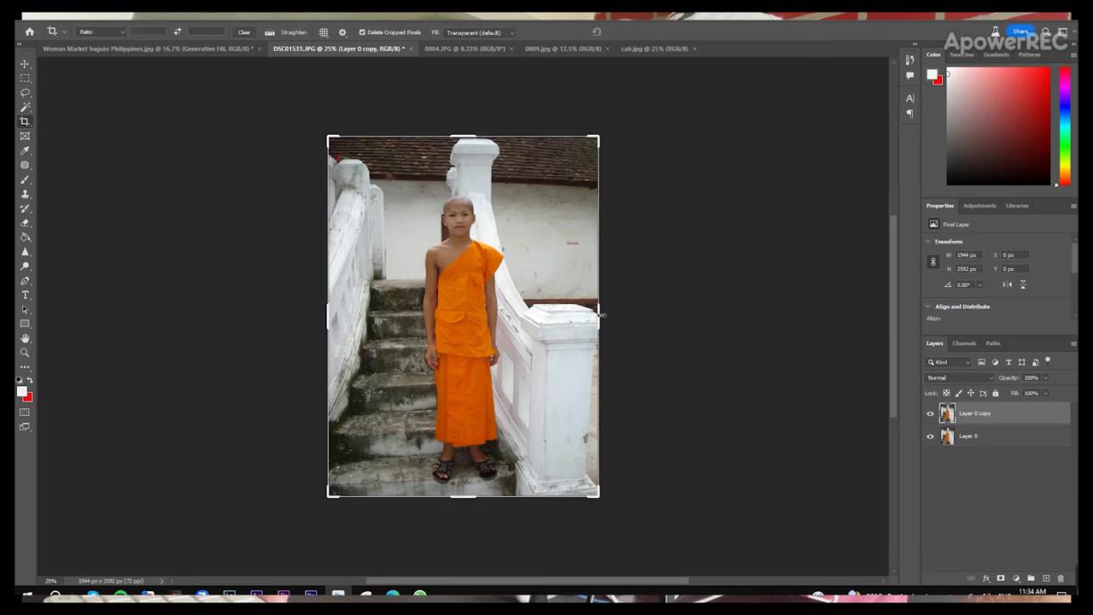
pyautogui.moveTo(602, 315); pyautogui.dragTo(647, 322)
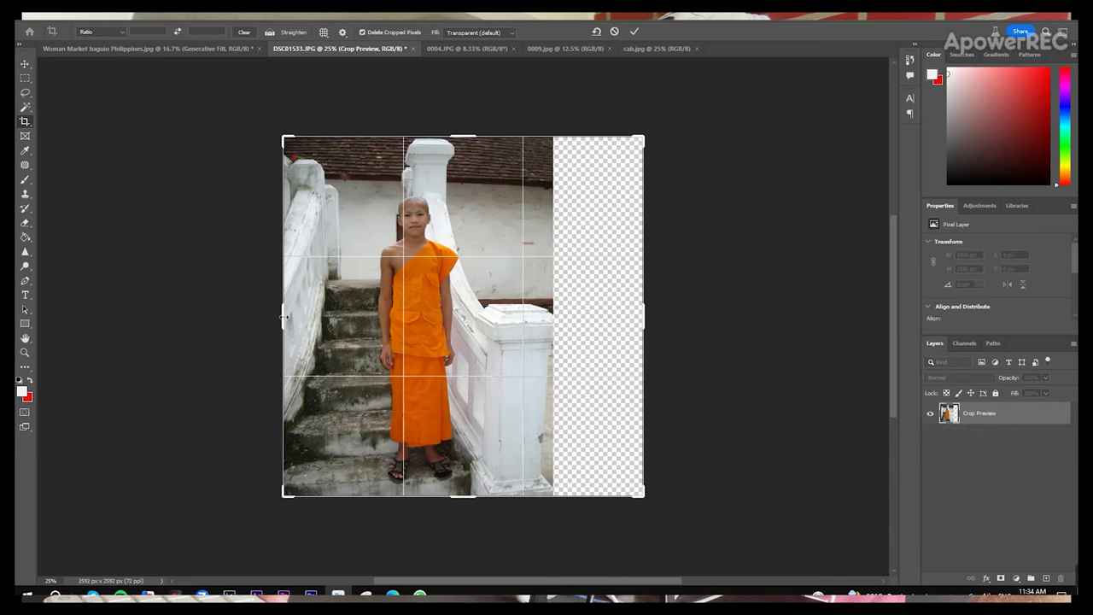
pyautogui.moveTo(284, 317); pyautogui.dragTo(229, 320)
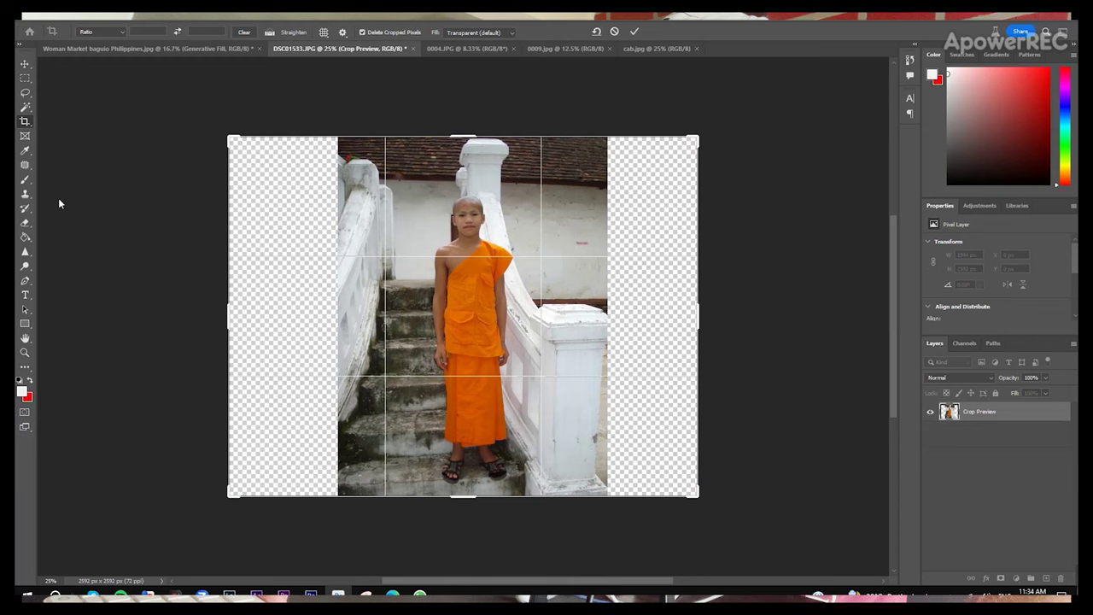
# - Select both empty side areas of the monk photo, slightly overlapping its edges, and fill them using Generative Fill with an empty prompt
pyautogui.click(26, 79)
pyautogui.moveTo(586, 131); pyautogui.dragTo(752, 511)
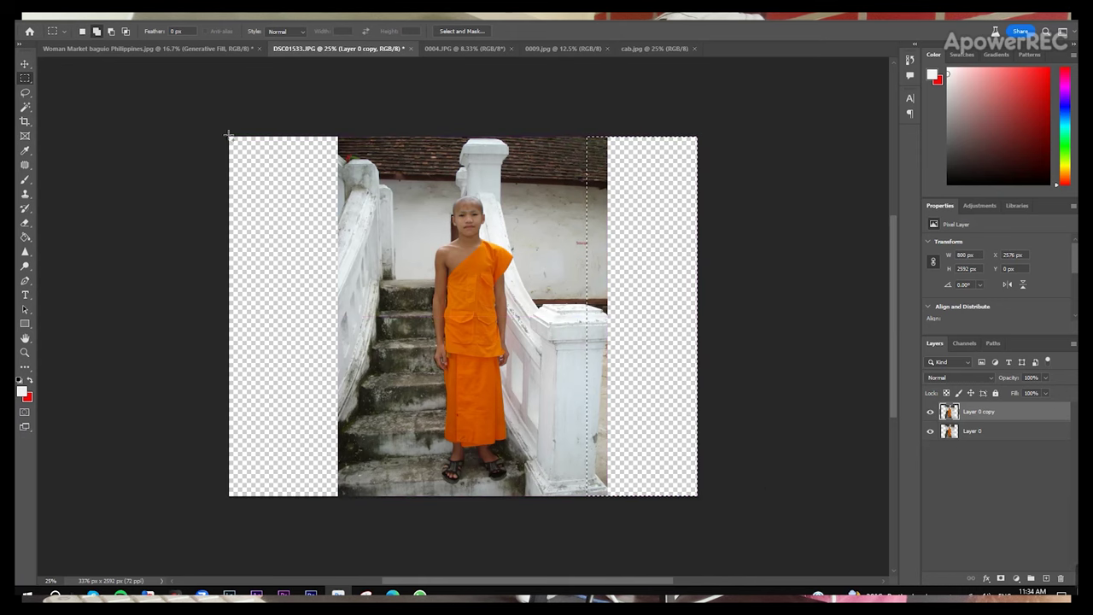
pyautogui.moveTo(228, 134); pyautogui.dragTo(345, 499)
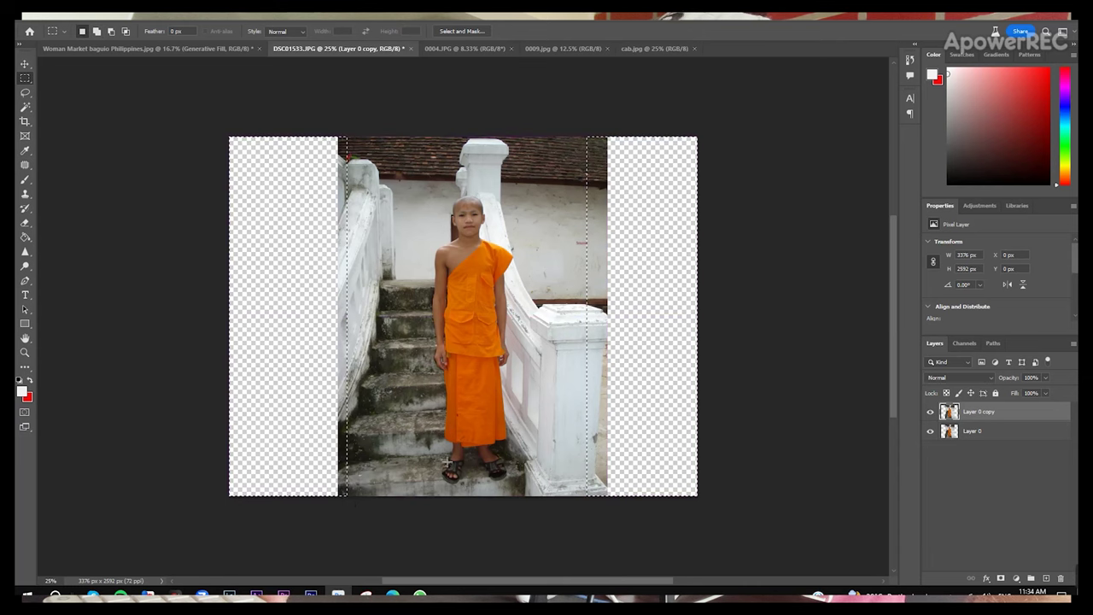
pyautogui.rightClick(618, 422)
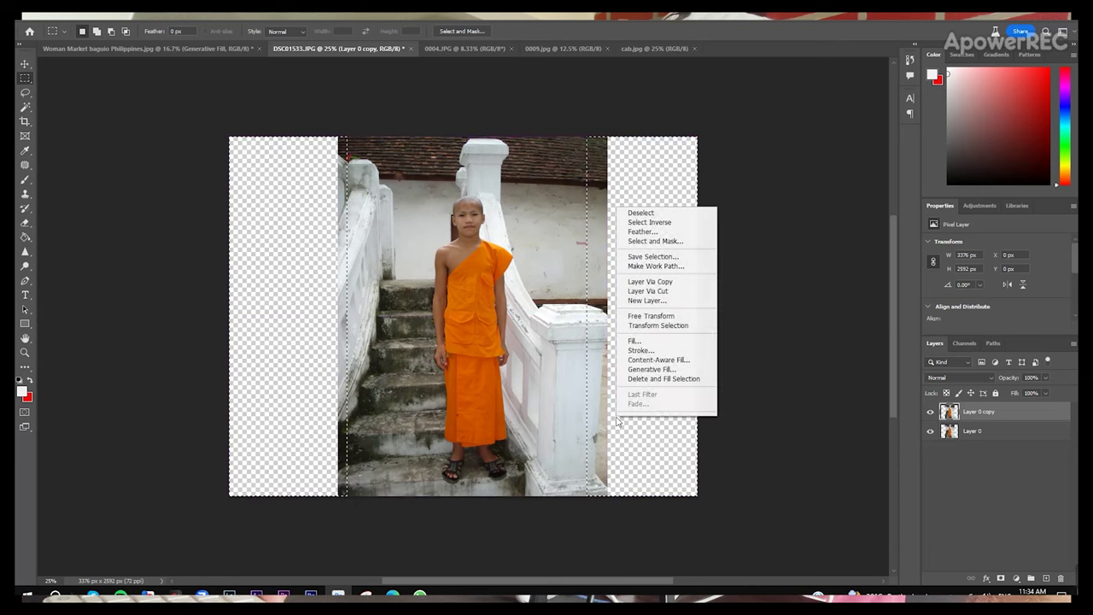
pyautogui.click(651, 369)
pyautogui.click(654, 251)
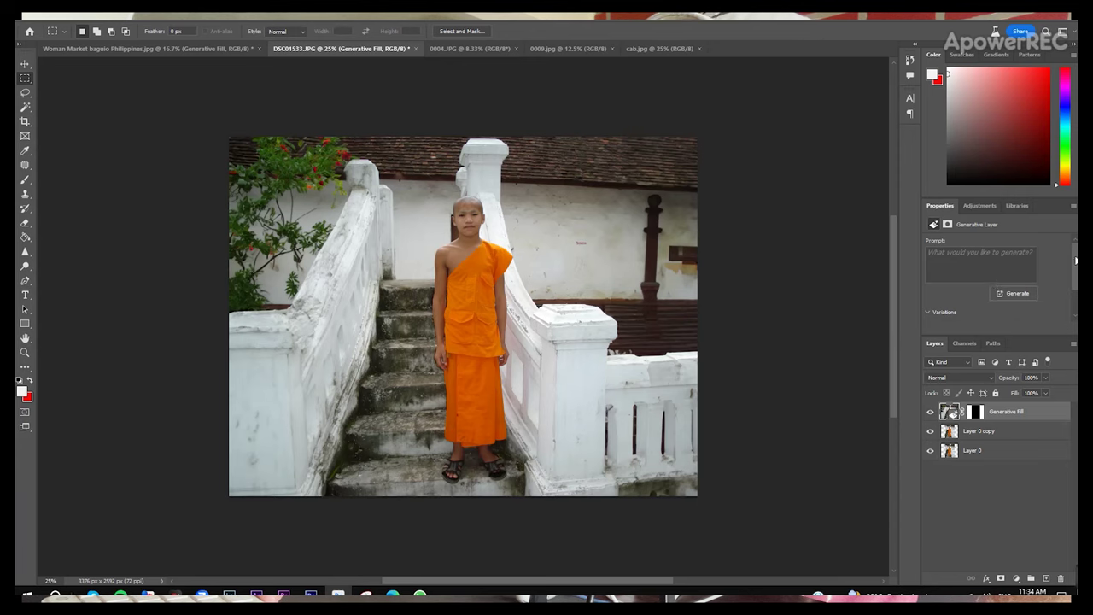
# - Compare the three generated variations for the monk photo's sides and apply the second one
pyautogui.moveTo(1078, 260); pyautogui.dragTo(1075, 293)
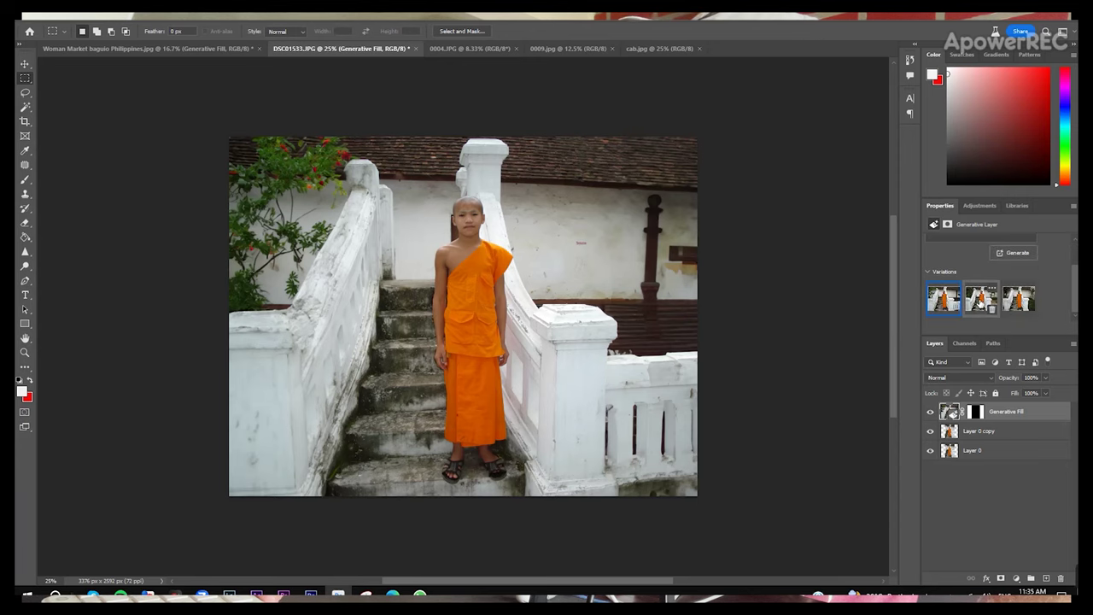
pyautogui.click(981, 299)
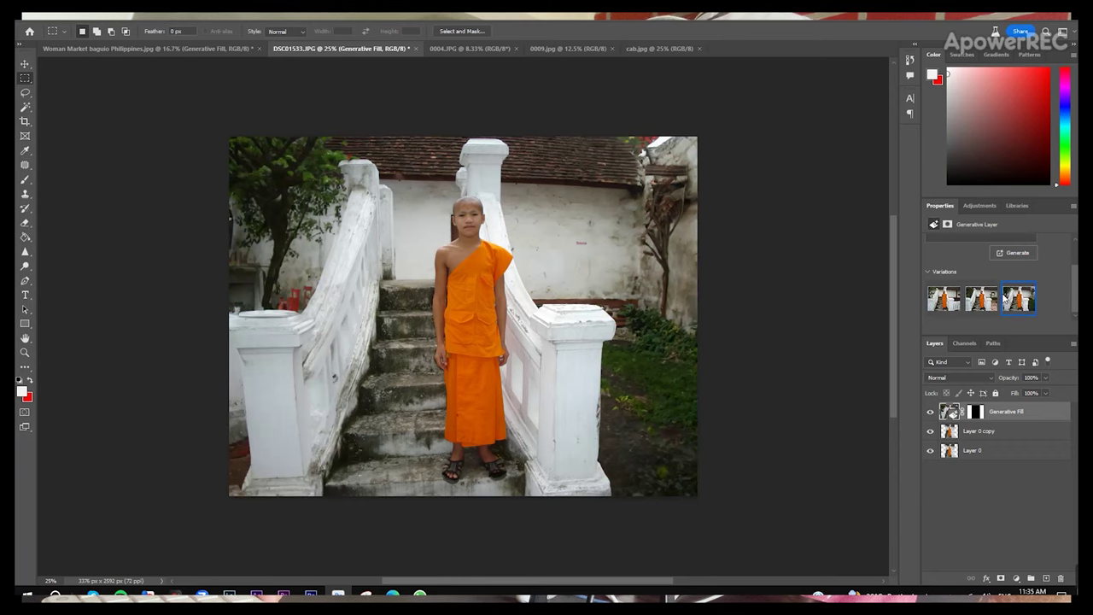
pyautogui.click(946, 298)
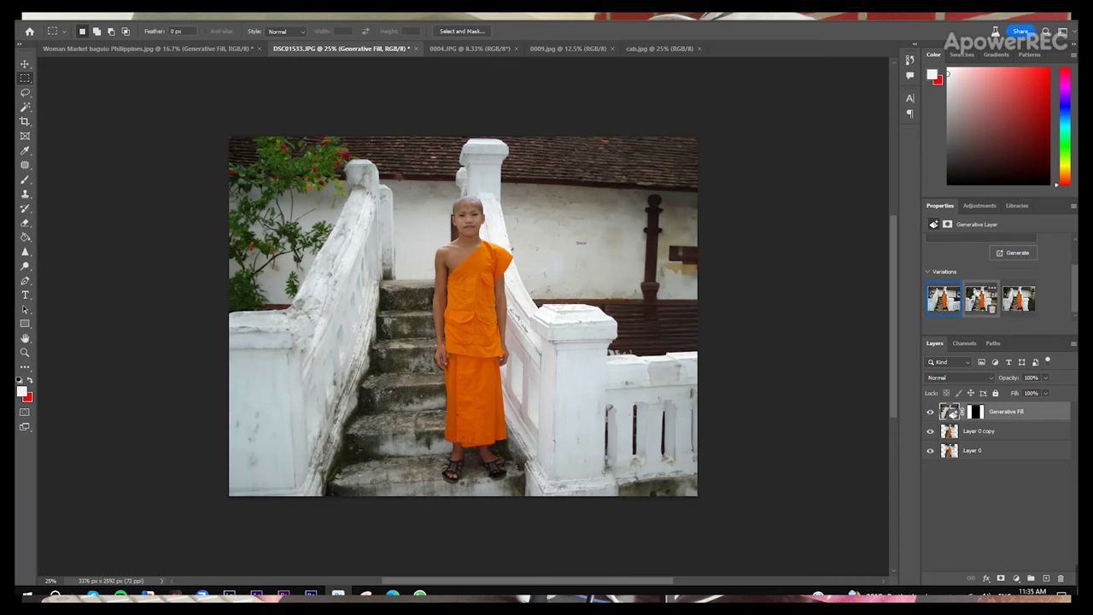
pyautogui.click(981, 299)
pyautogui.click(1018, 298)
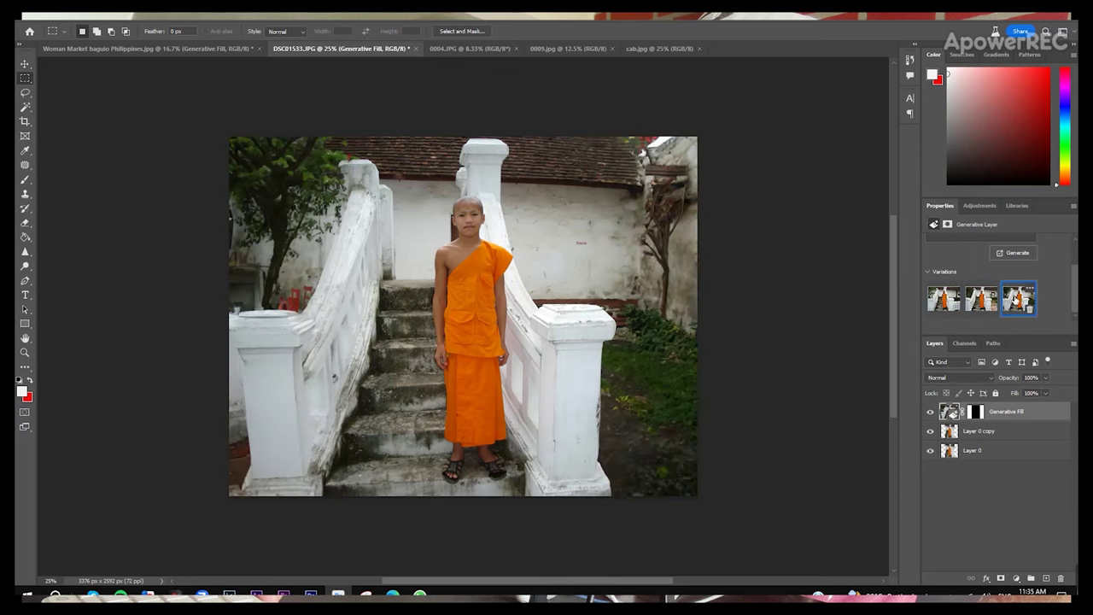
pyautogui.click(944, 297)
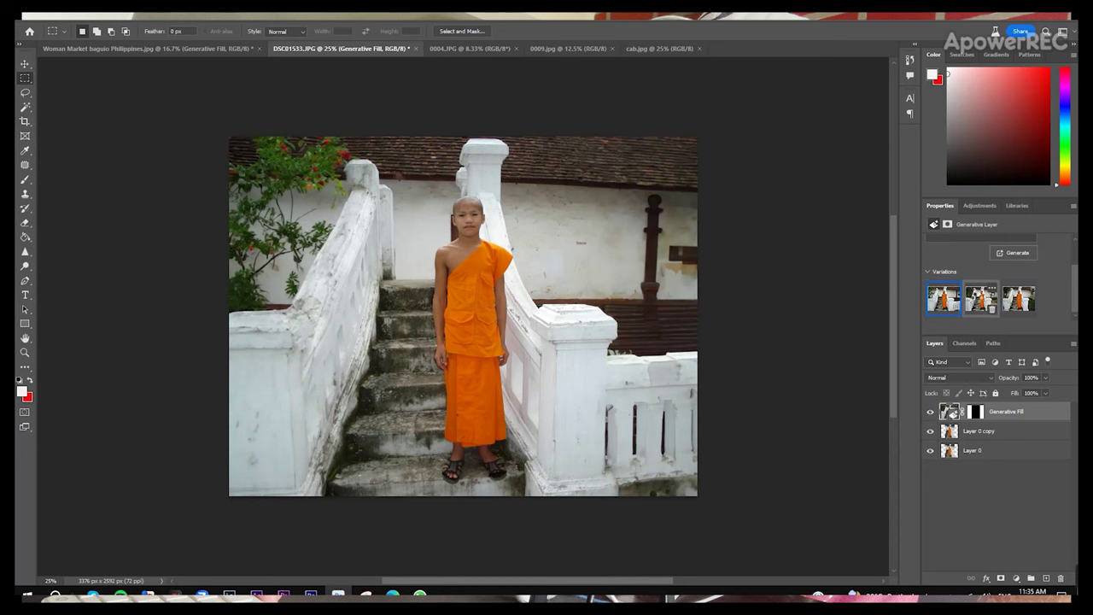
pyautogui.click(982, 299)
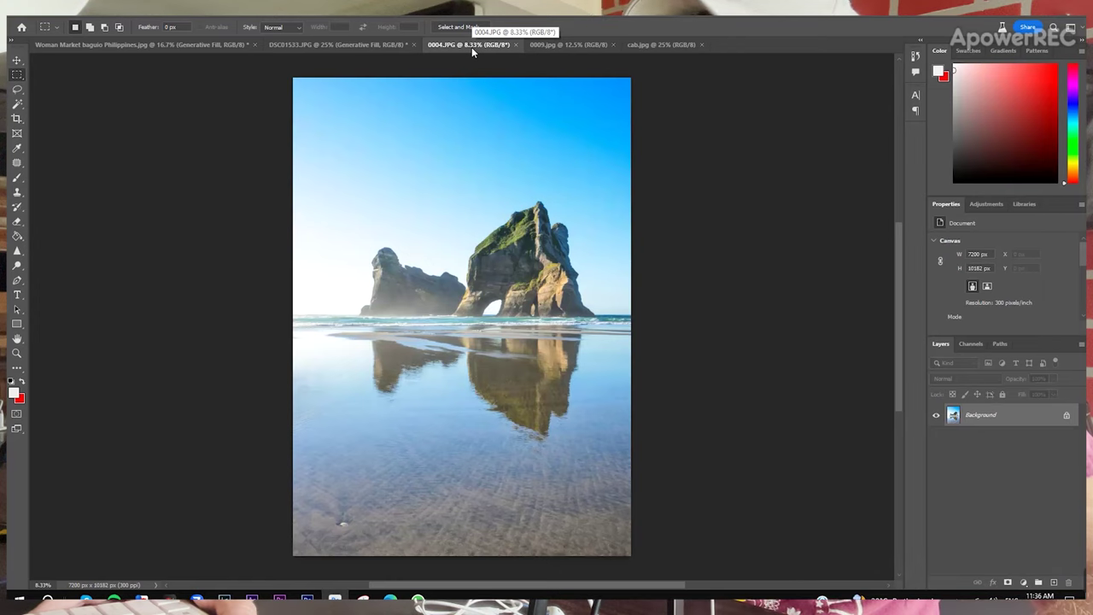
# - In 0004.JPG, convert the locked Background into a regular layer, Layer 0, and duplicate it as Layer 0 copy
pyautogui.hotkey('ctrl', '-')
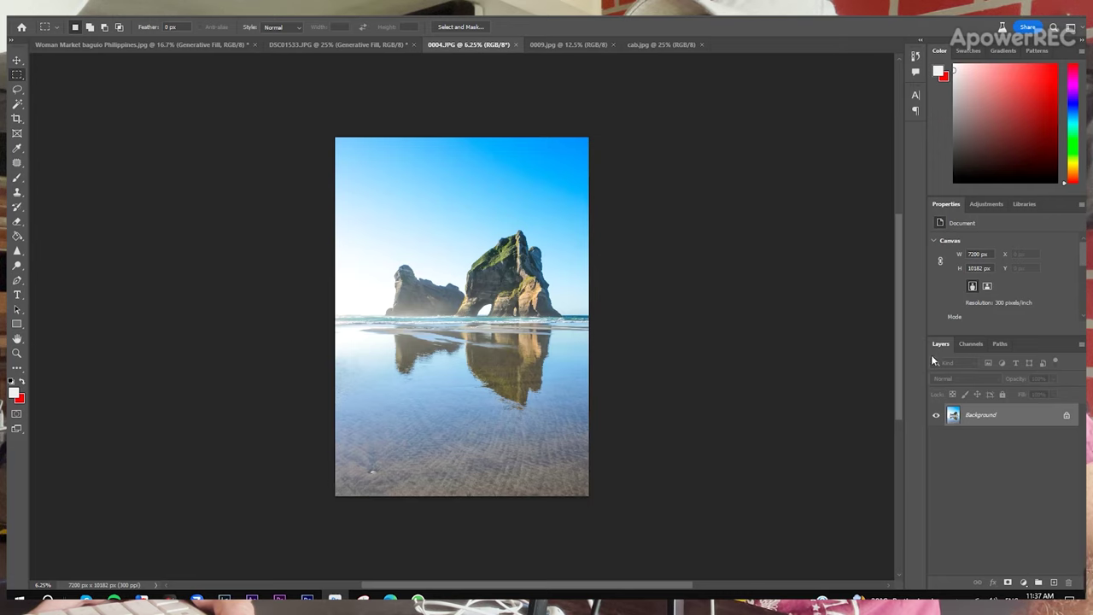
pyautogui.doubleClick(971, 418)
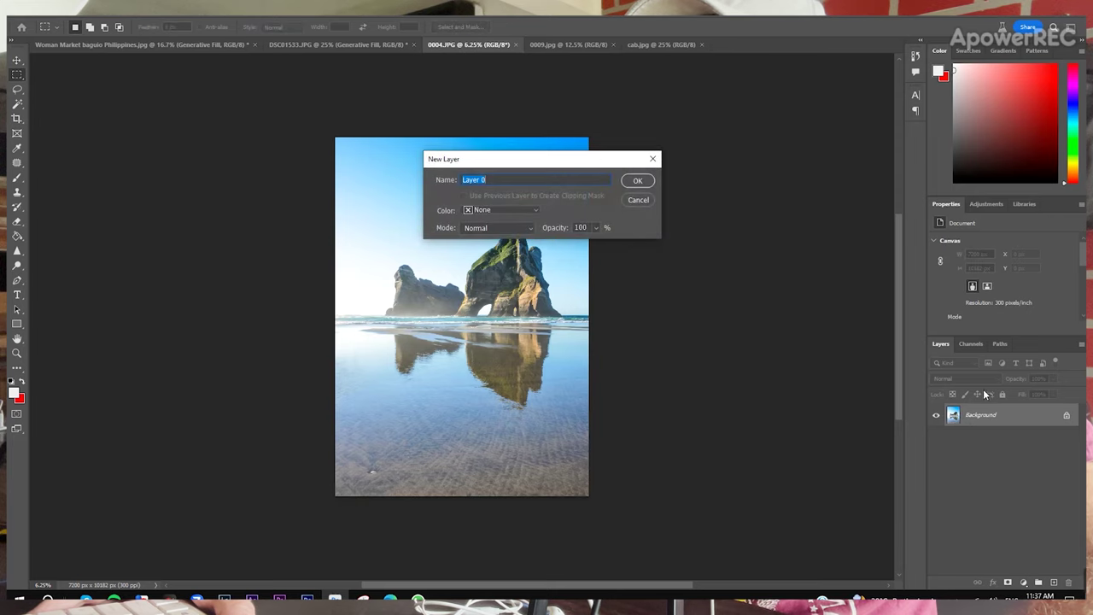
pyautogui.click(637, 180)
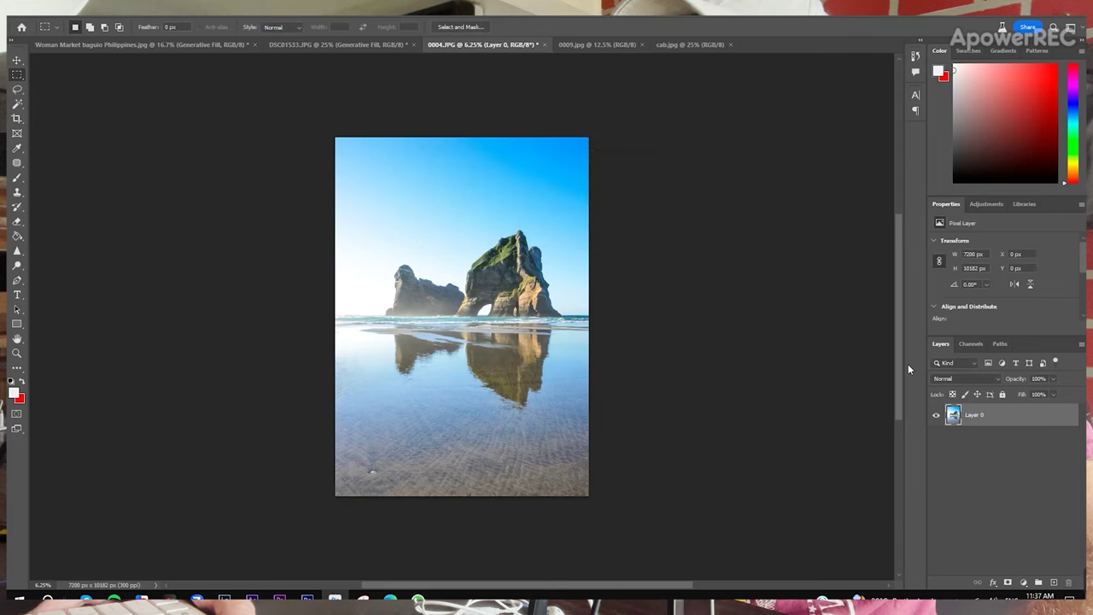
pyautogui.rightClick(988, 417)
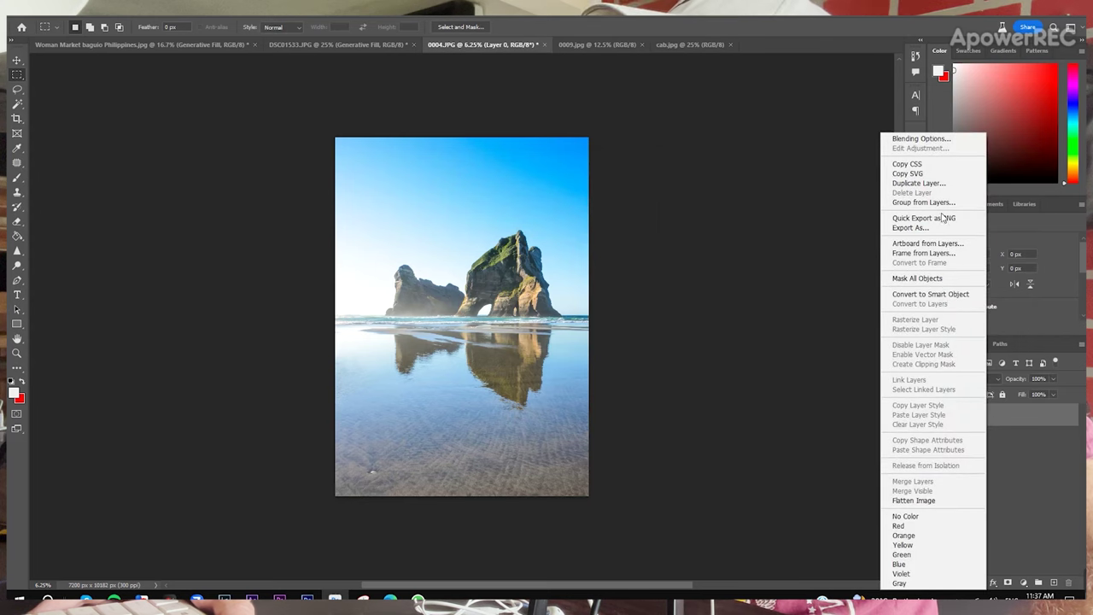
pyautogui.click(932, 185)
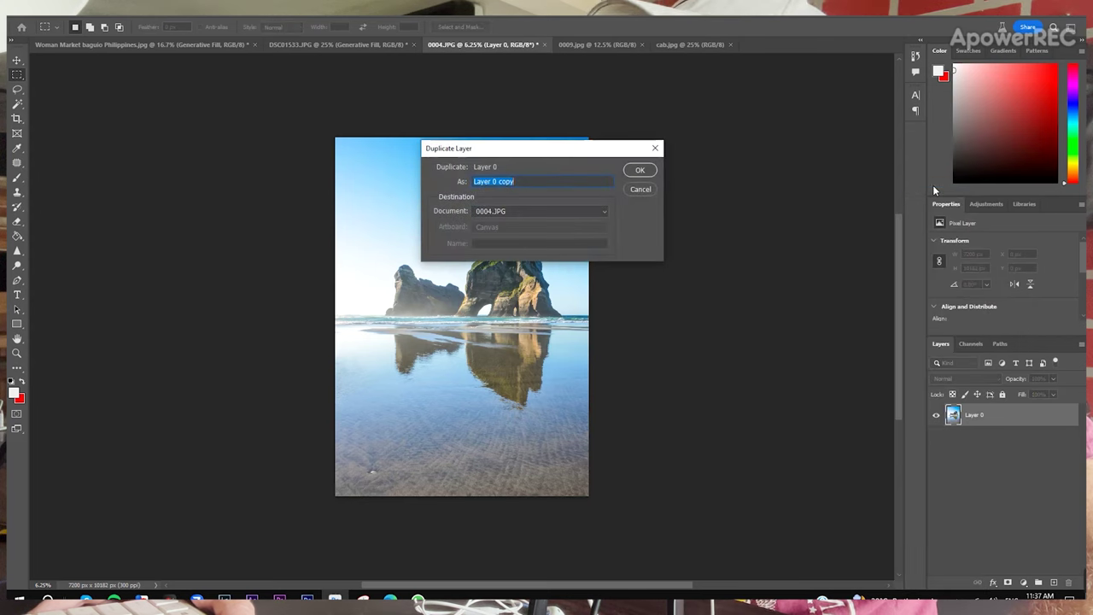
pyautogui.click(639, 172)
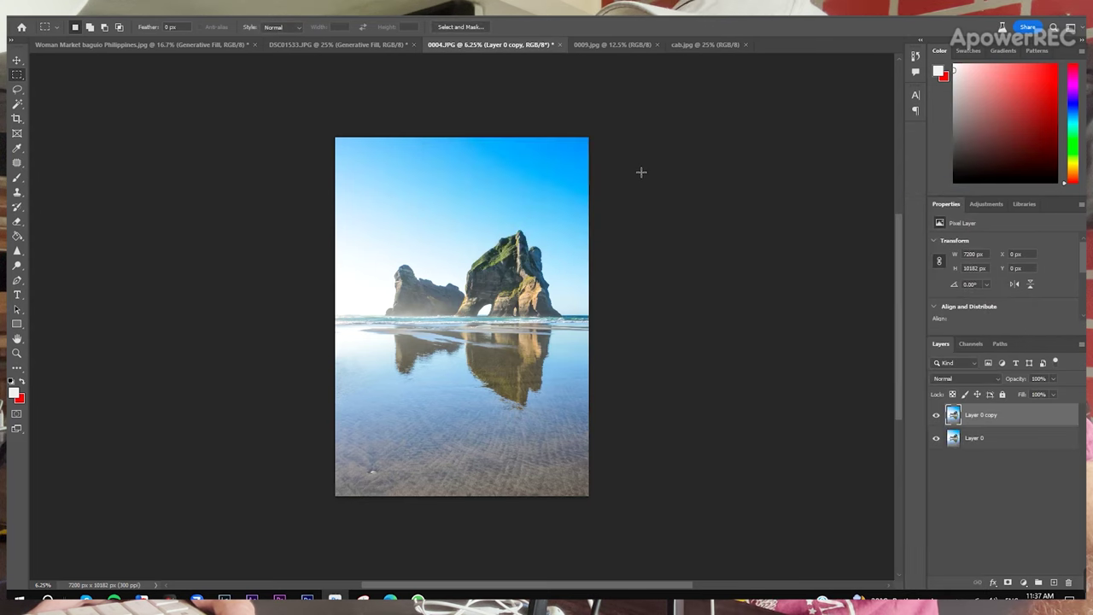
# - Extend the canvas on both sides of the beach rock photo with the Crop tool to about 18460 px wide, keeping its height
pyautogui.click(16, 119)
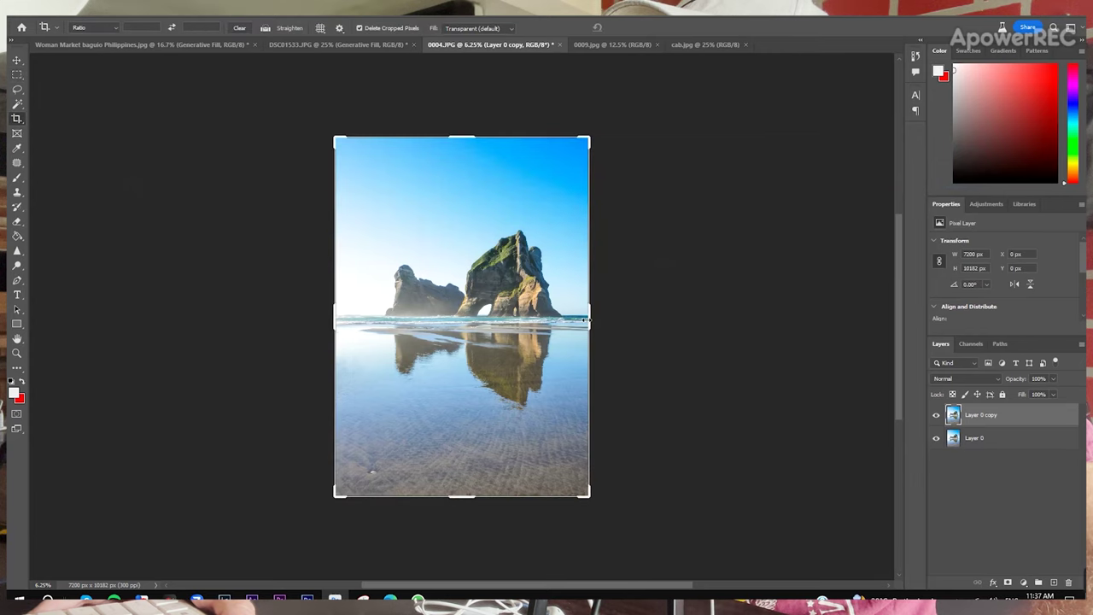
pyautogui.moveTo(586, 319); pyautogui.dragTo(642, 332)
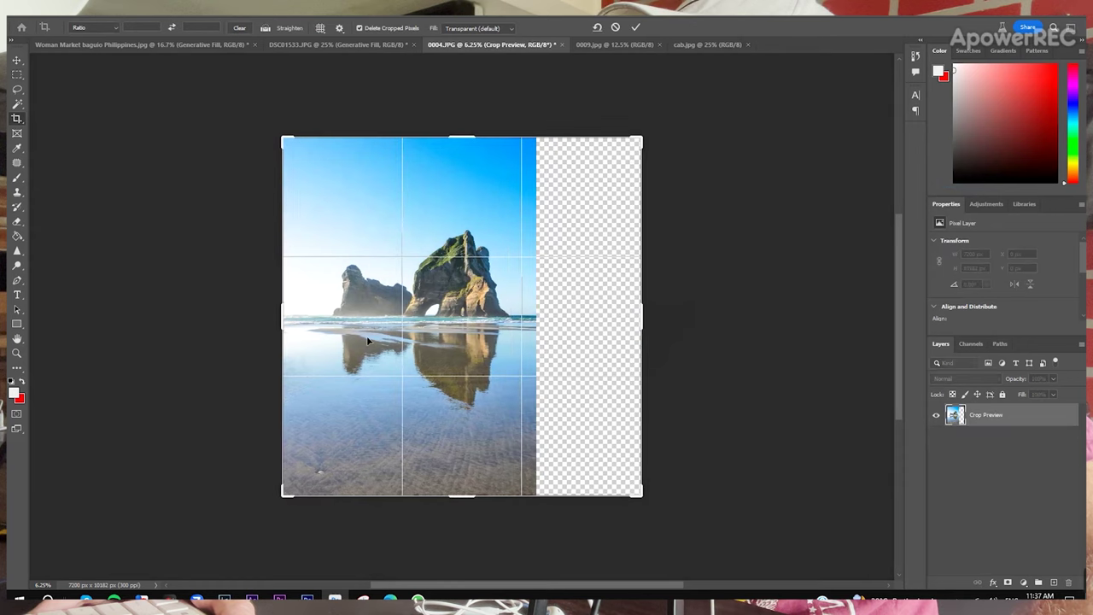
pyautogui.moveTo(282, 318); pyautogui.dragTo(209, 318)
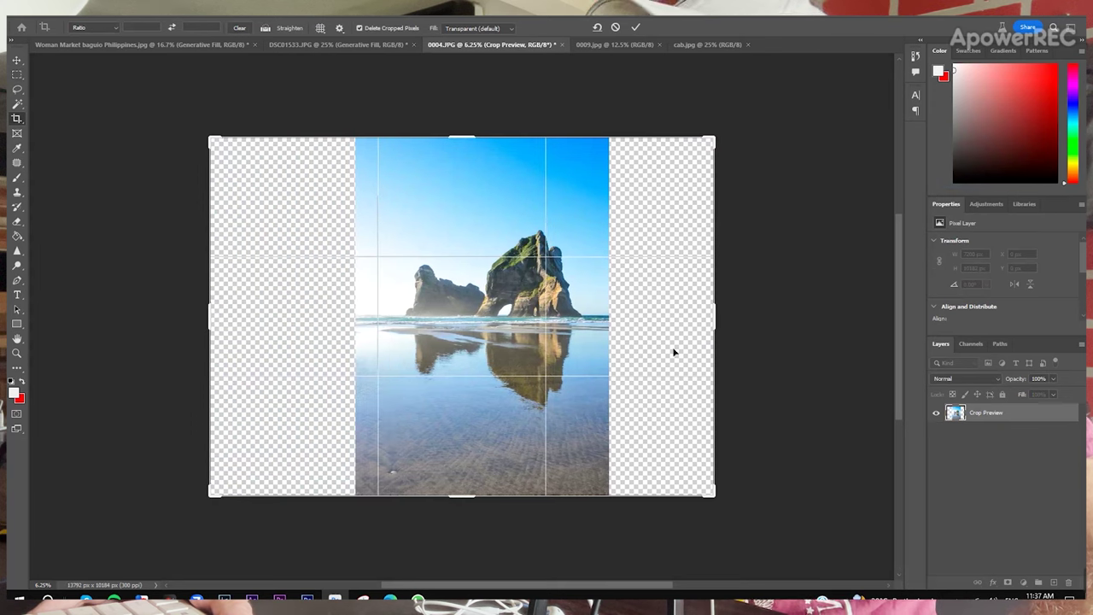
pyautogui.moveTo(718, 319); pyautogui.dragTo(763, 314)
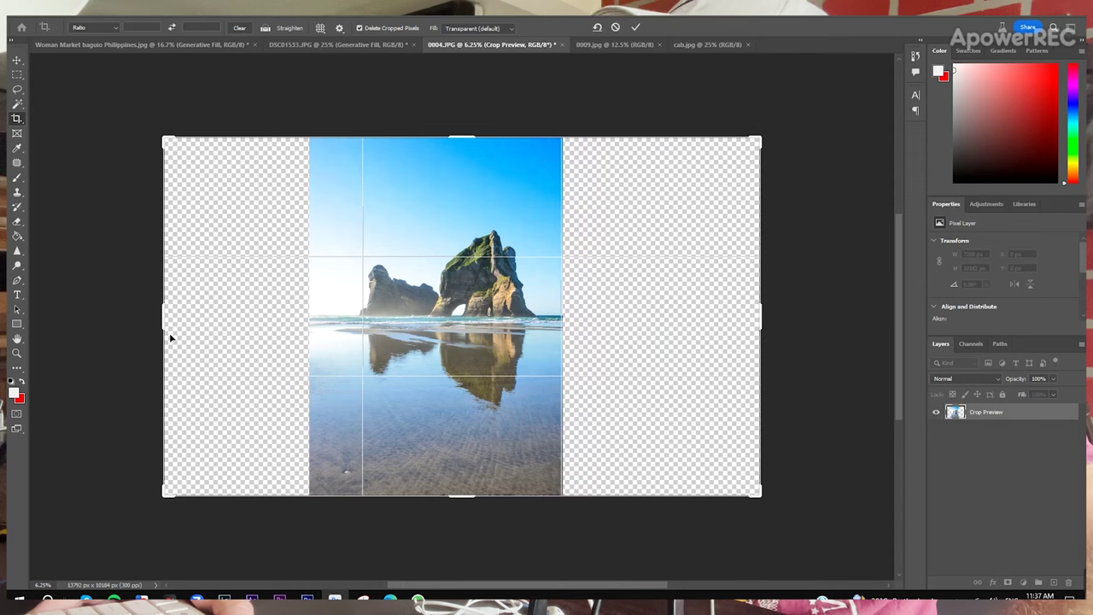
pyautogui.moveTo(162, 323); pyautogui.dragTo(136, 316)
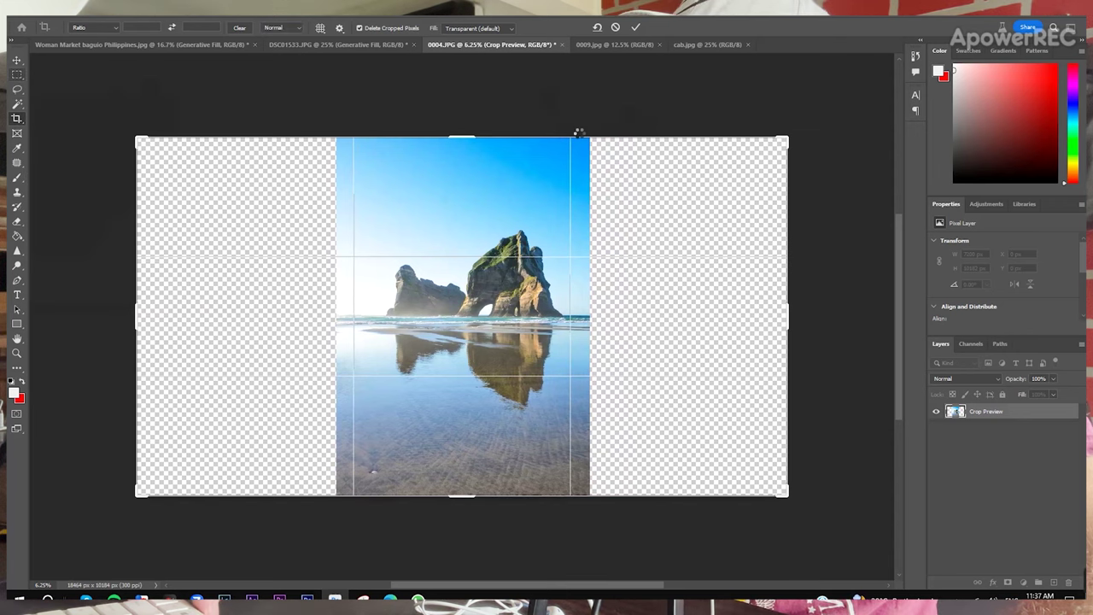
pyautogui.press('Return')
# - Select both empty side areas of the beach rock photo with the Rectangular Marquee tool, slightly overlapping the photo's edges
pyautogui.press('m')
pyautogui.moveTo(584, 138); pyautogui.dragTo(856, 542)
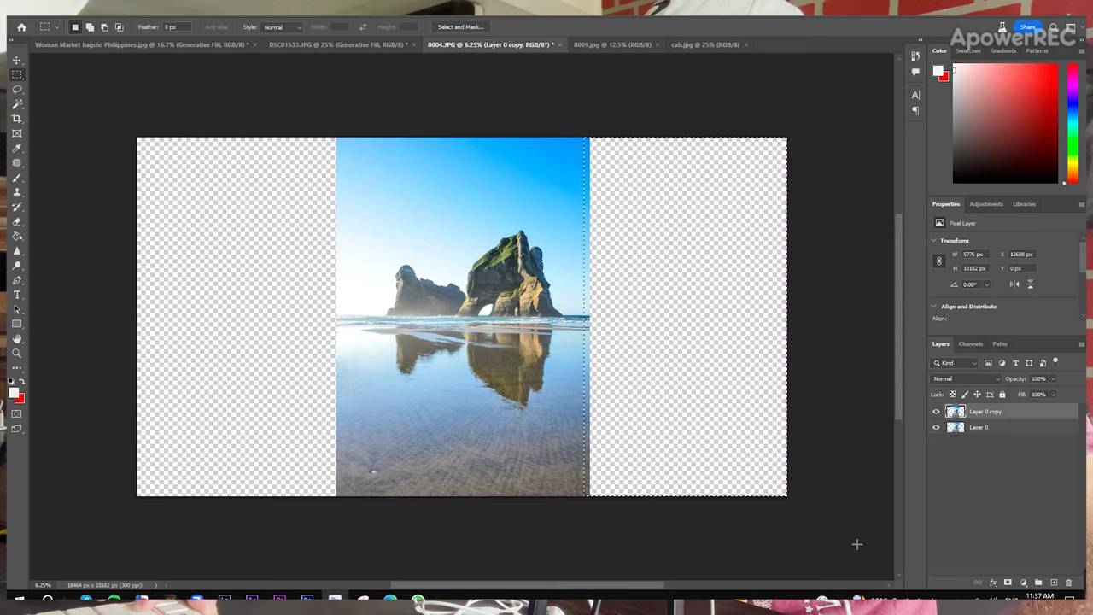
pyautogui.moveTo(132, 131); pyautogui.dragTo(344, 499)
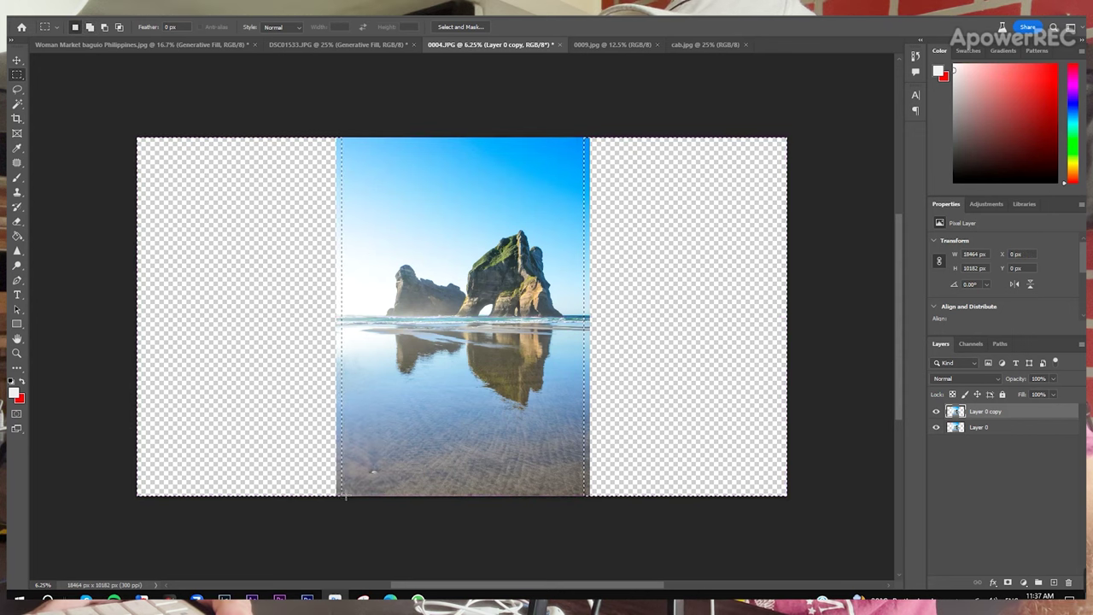
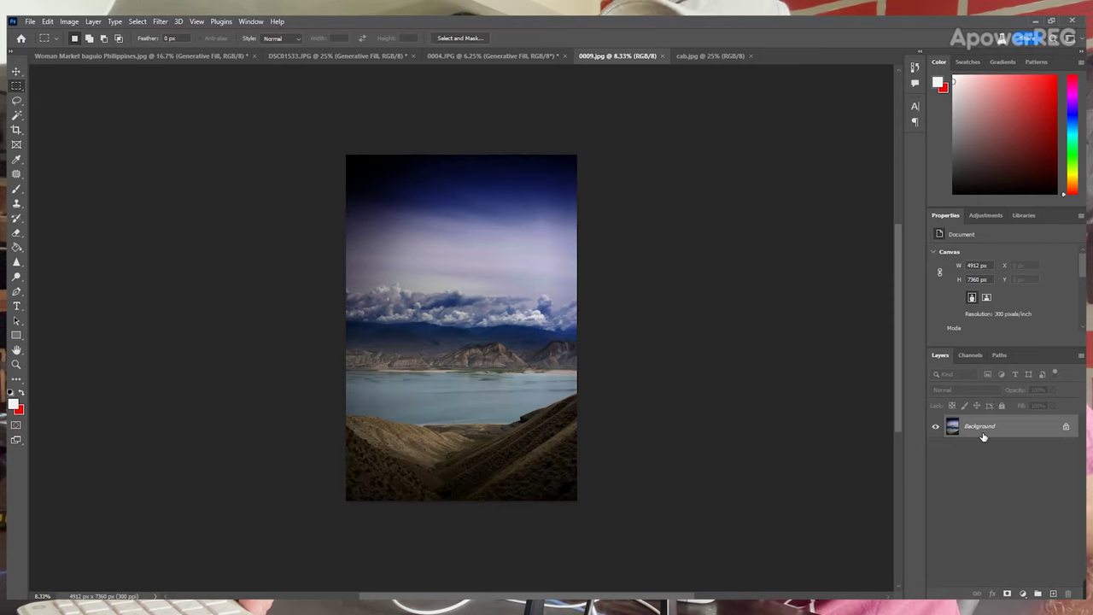
# - In 0009.jpg, convert the locked Background into a regular layer, Layer 0, and duplicate it as Layer 0 copy
pyautogui.doubleClick(983, 437)
pyautogui.press('Return')
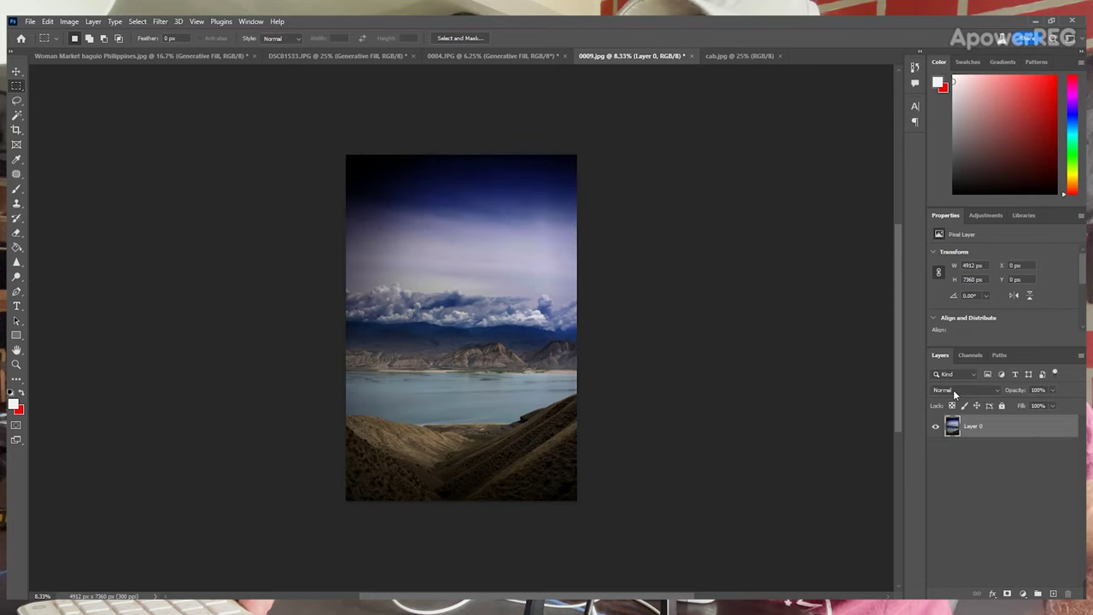
pyautogui.rightClick(980, 434)
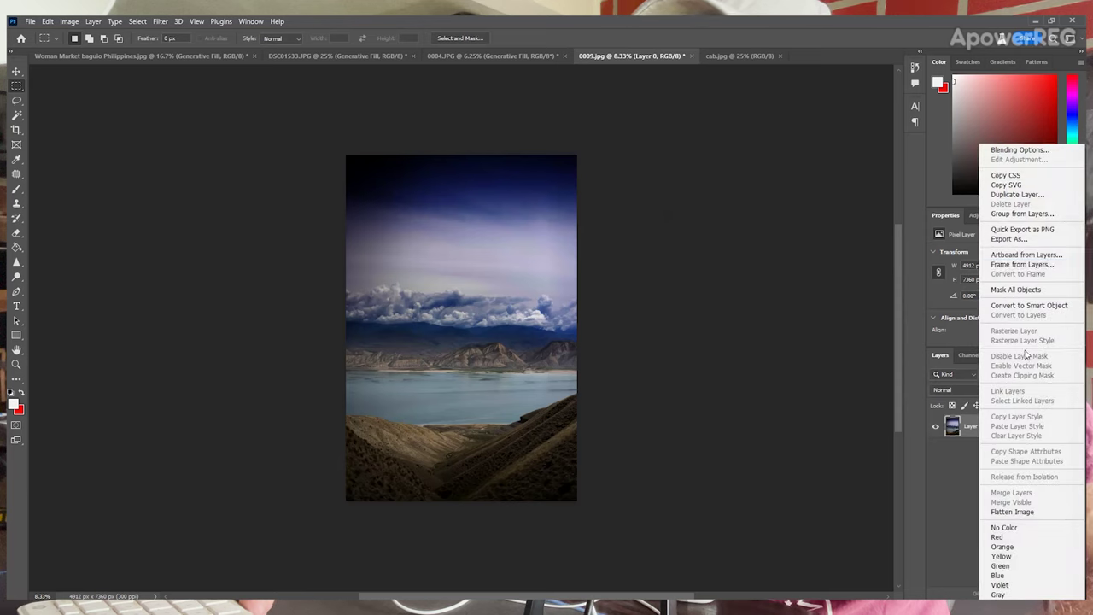
pyautogui.click(1040, 195)
pyautogui.click(641, 182)
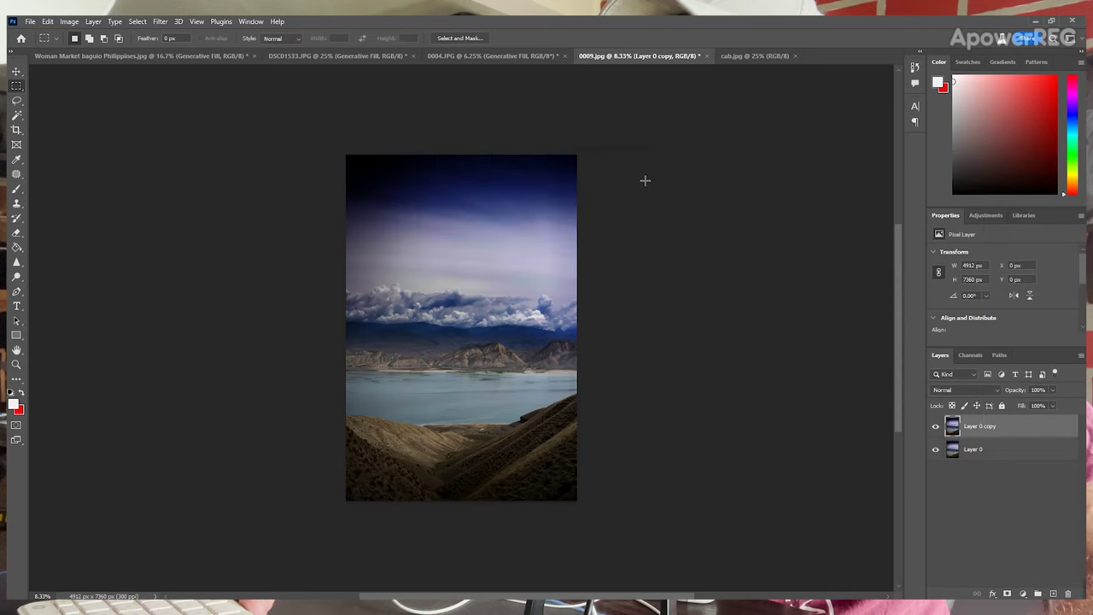
# - Extend the canvas on both sides of the lake photo with the Crop tool to about 13400 px wide, keeping its height
pyautogui.click(16, 131)
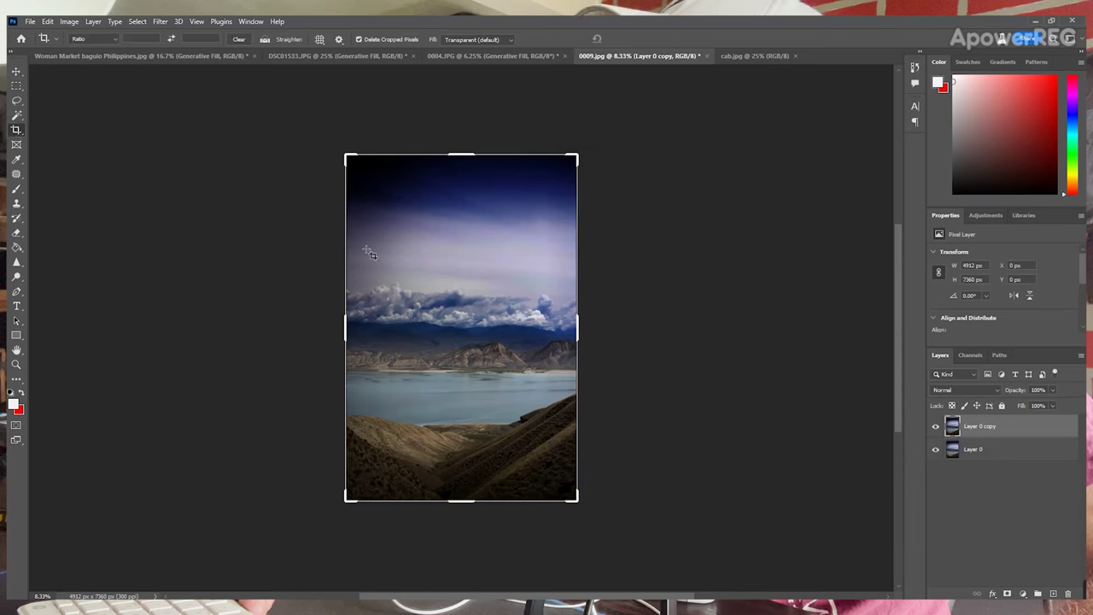
pyautogui.moveTo(577, 331); pyautogui.dragTo(646, 348)
pyautogui.moveTo(255, 331); pyautogui.dragTo(157, 340)
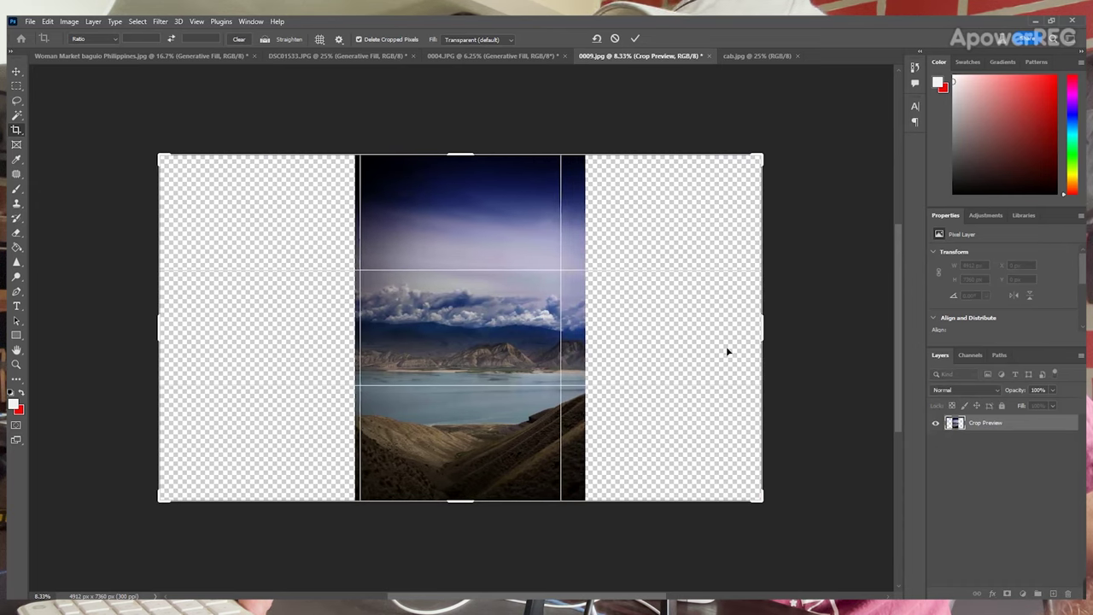
pyautogui.moveTo(758, 330); pyautogui.dragTo(772, 321)
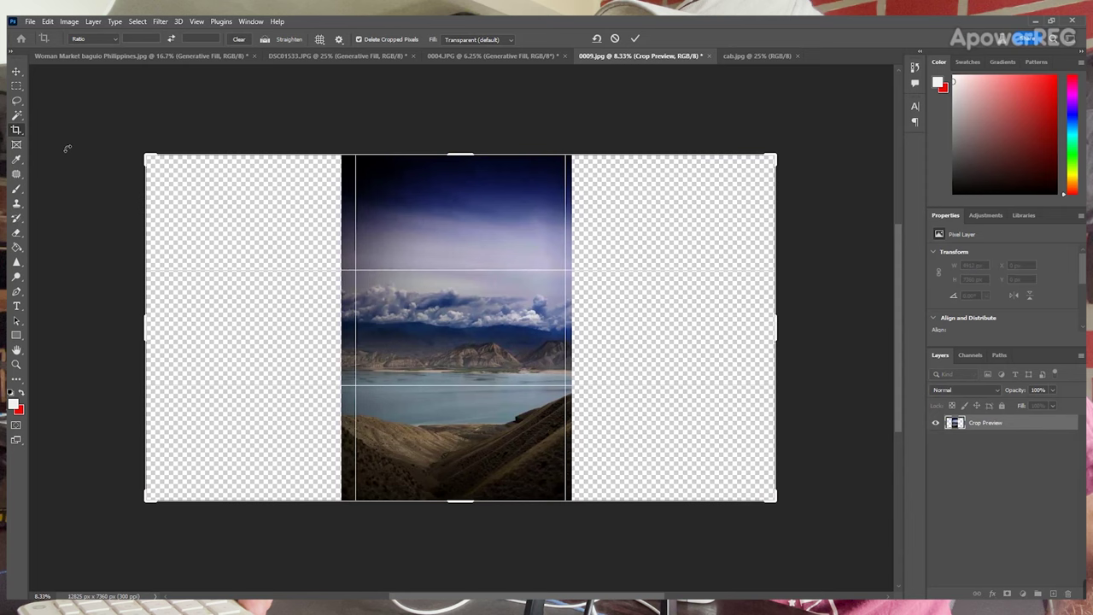
pyautogui.click(16, 86)
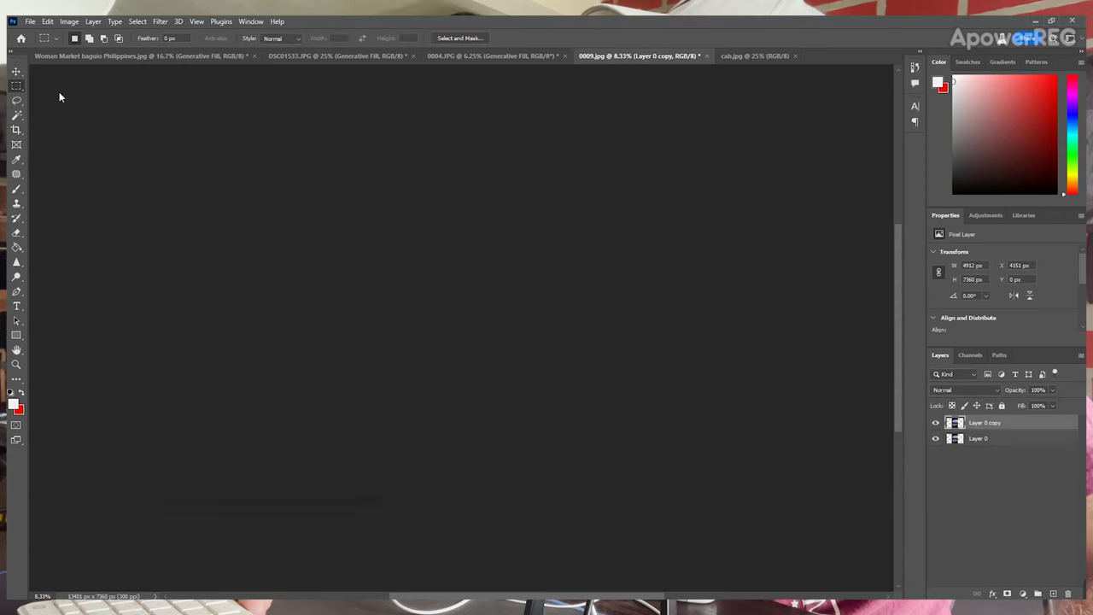
pyautogui.moveTo(553, 150); pyautogui.dragTo(771, 559)
pyautogui.click(803, 406)
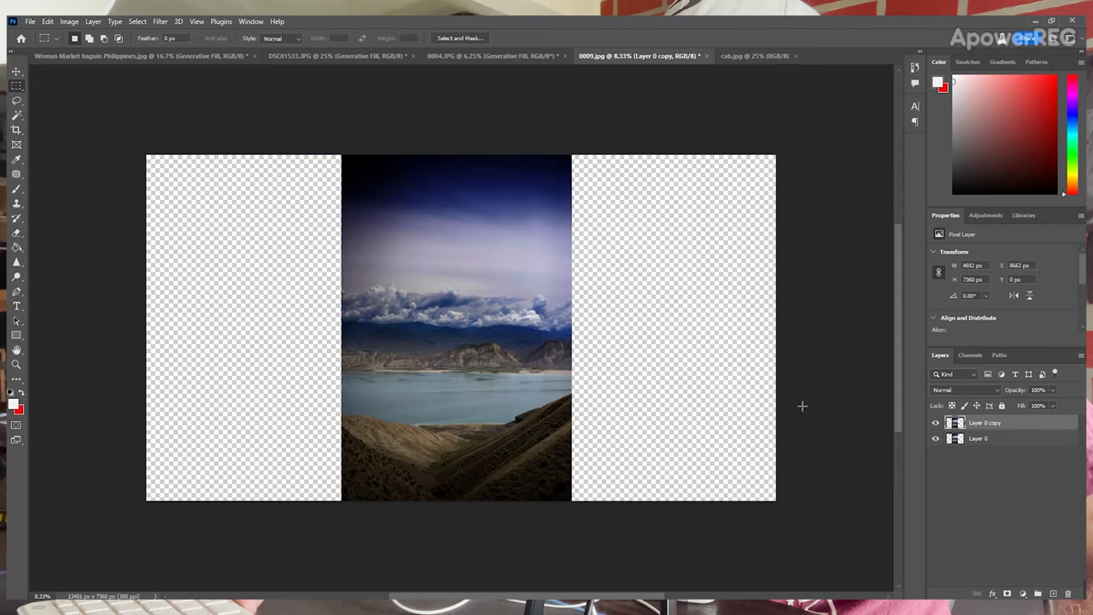
pyautogui.moveTo(564, 153); pyautogui.dragTo(808, 139)
pyautogui.scroll(1, 790, 159)
pyautogui.scroll(2, 790, 159)
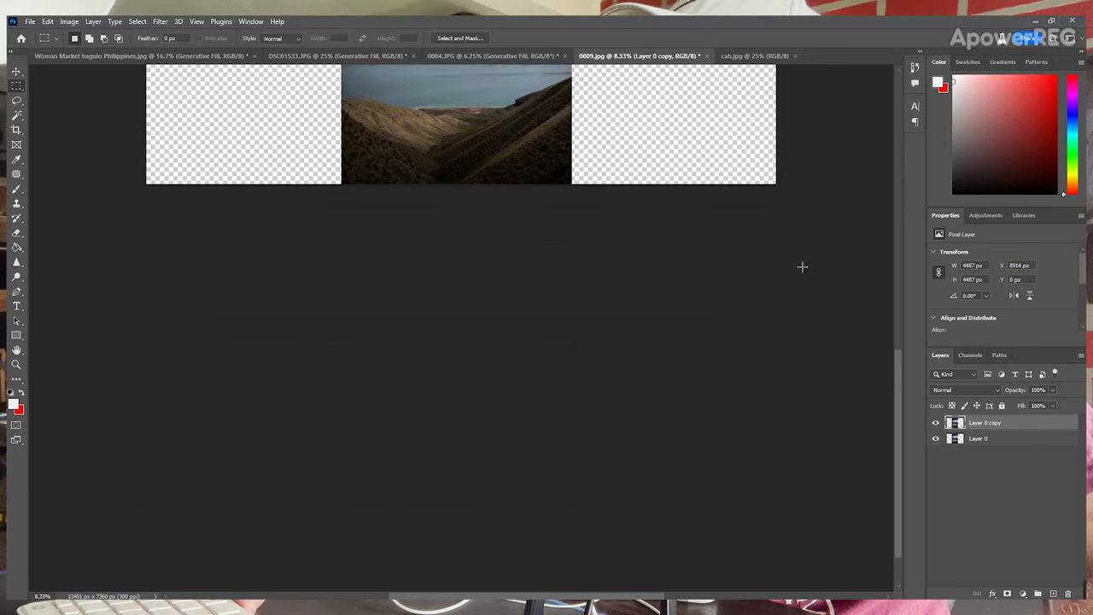
pyautogui.moveTo(901, 369); pyautogui.dragTo(883, 262)
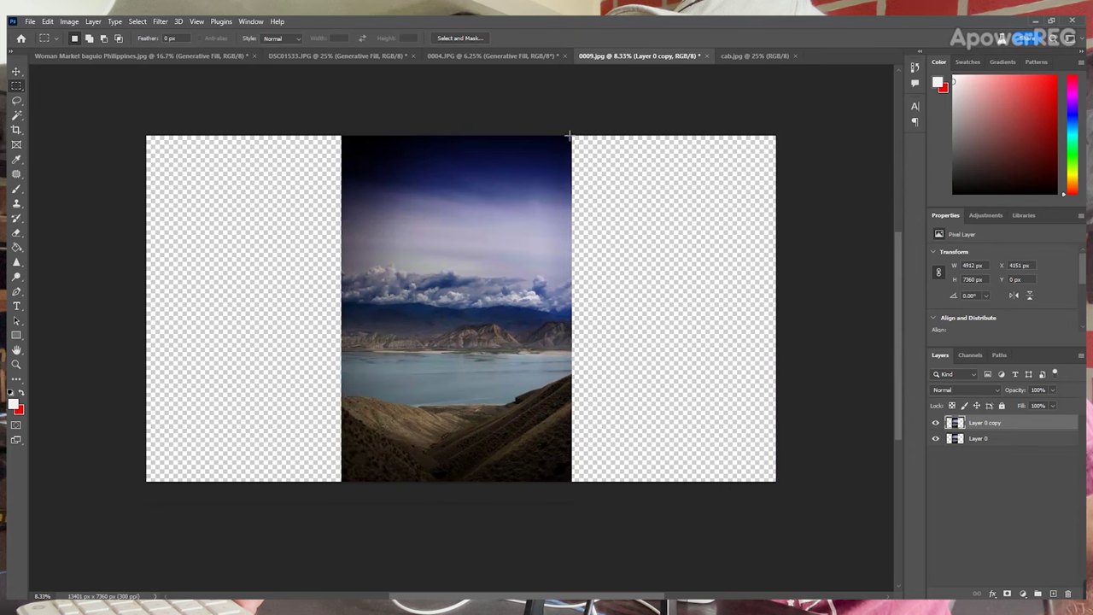
# - Select both empty side areas of the lake photo with slight overlap onto the photo and fill them using Generative Fill without a prompt
pyautogui.moveTo(590, 153); pyautogui.dragTo(808, 471)
pyautogui.moveTo(141, 132); pyautogui.dragTo(349, 495)
pyautogui.rightClick(610, 388)
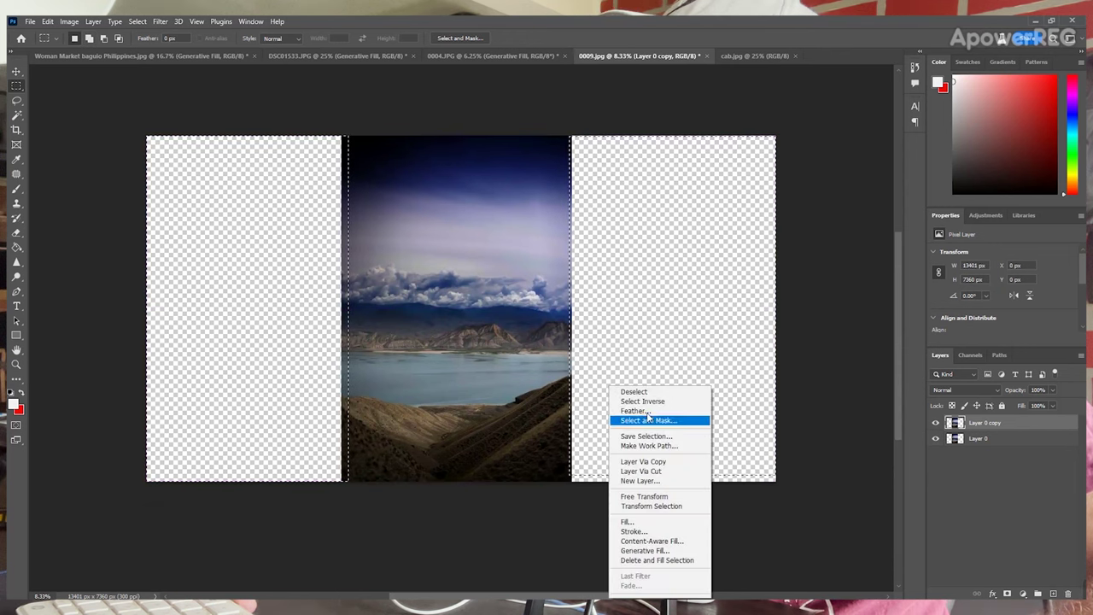
pyautogui.click(646, 551)
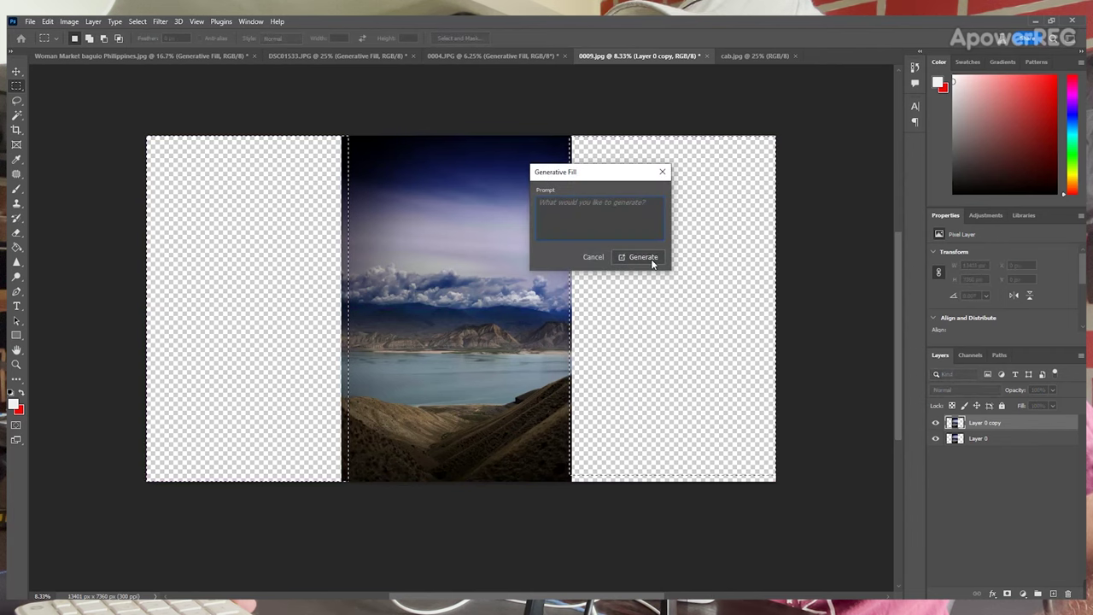
pyautogui.click(651, 261)
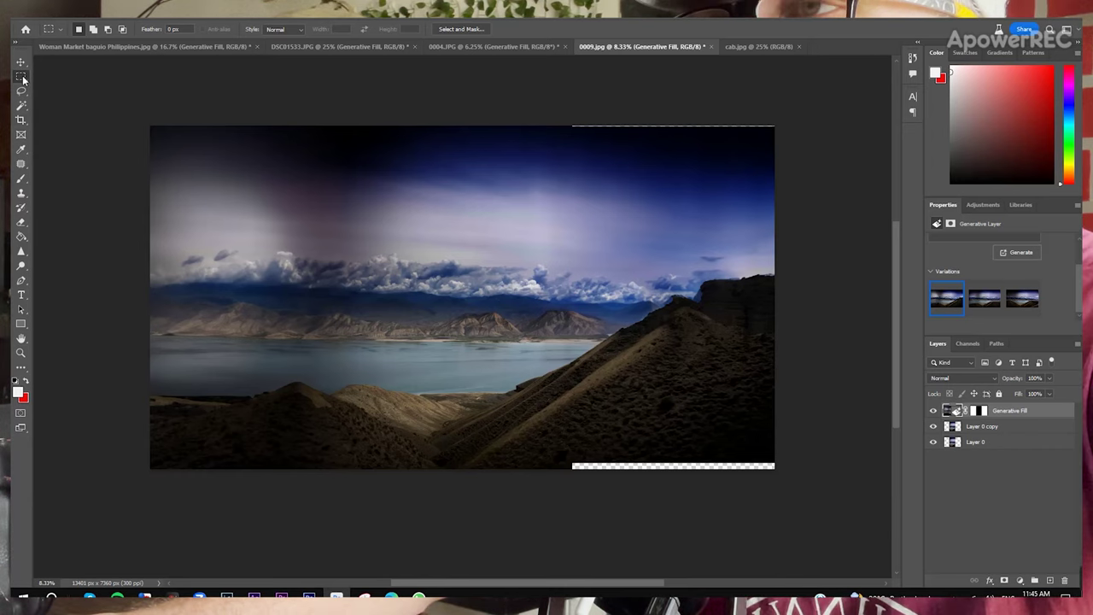
# - Select the lake photo's whole right extension, including the unfilled bottom strip, and regenerate it using Generative Fill without a prompt
pyautogui.moveTo(627, 168); pyautogui.dragTo(788, 484)
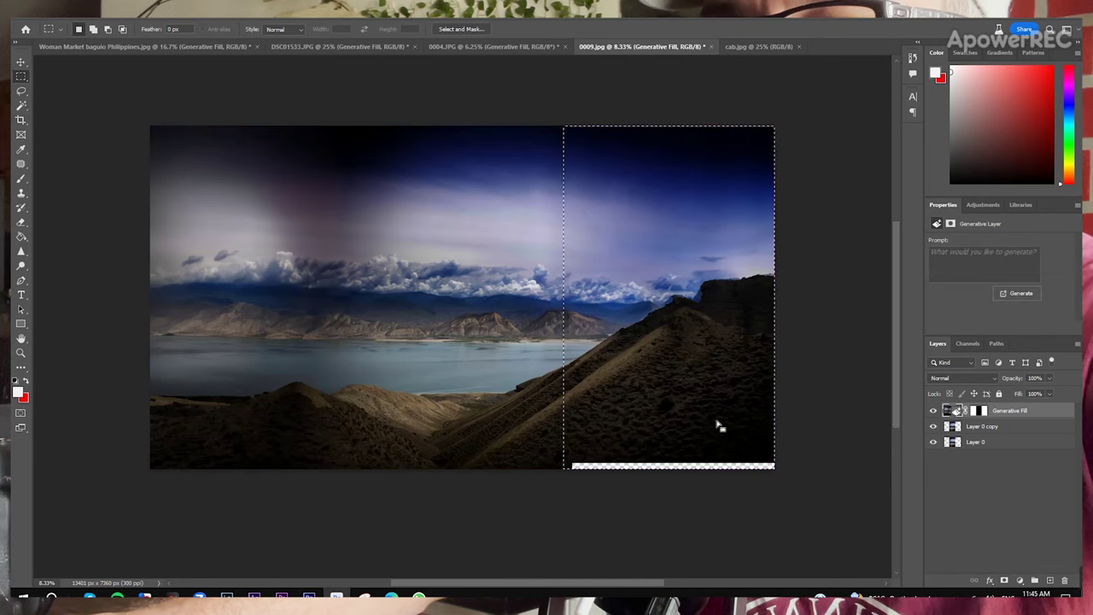
pyautogui.rightClick(706, 199)
pyautogui.click(753, 364)
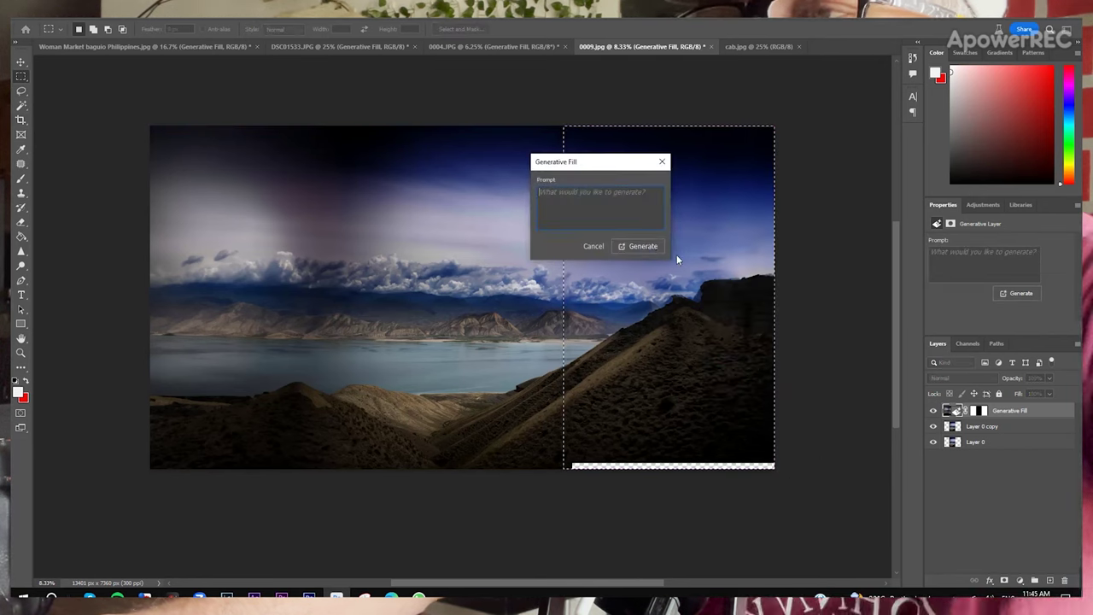
pyautogui.click(648, 247)
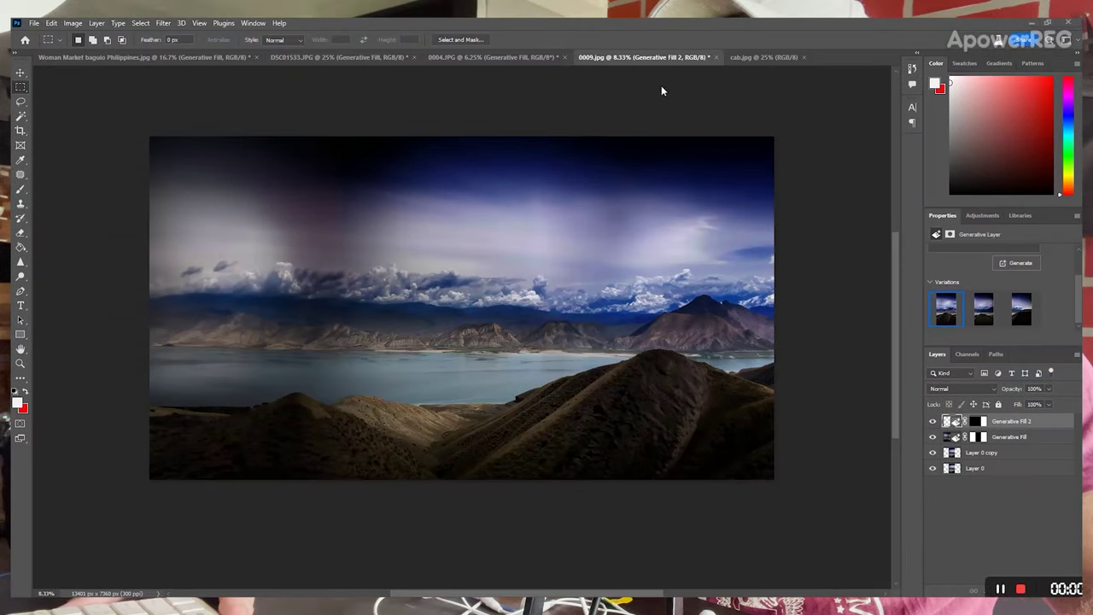
# - In cab.jpg, convert the locked Background into a regular layer, Layer 0, and duplicate it as Layer 0 copy
pyautogui.click(754, 56)
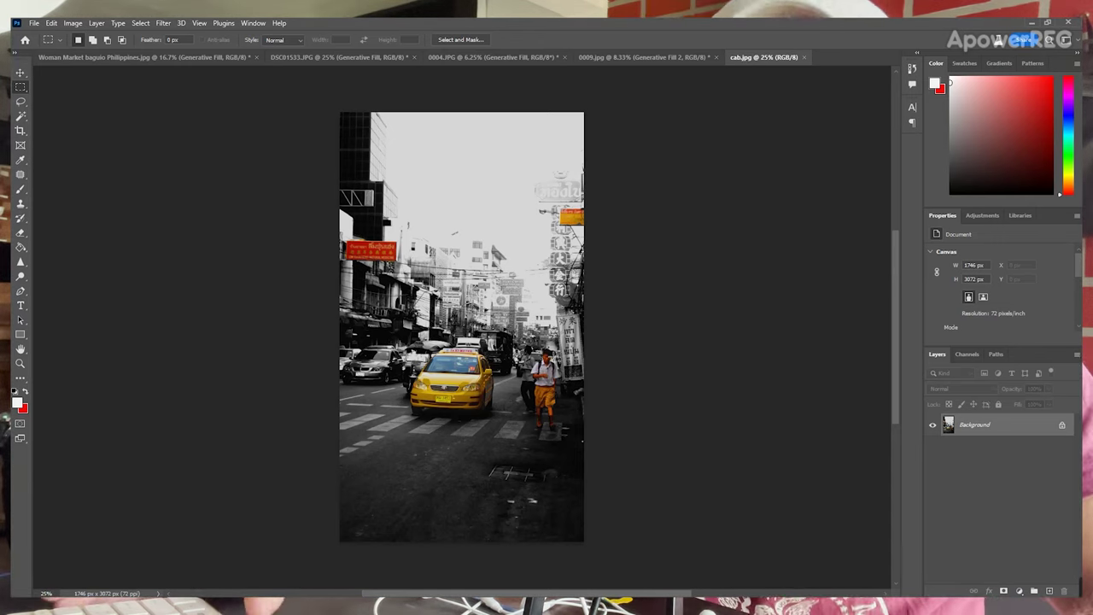
pyautogui.doubleClick(983, 427)
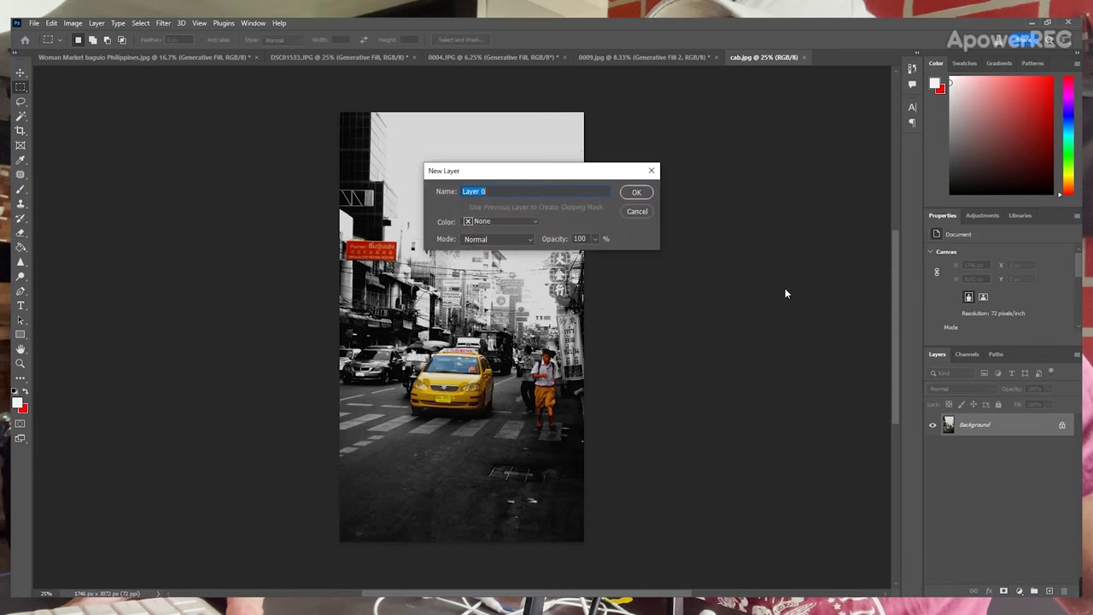
pyautogui.click(632, 192)
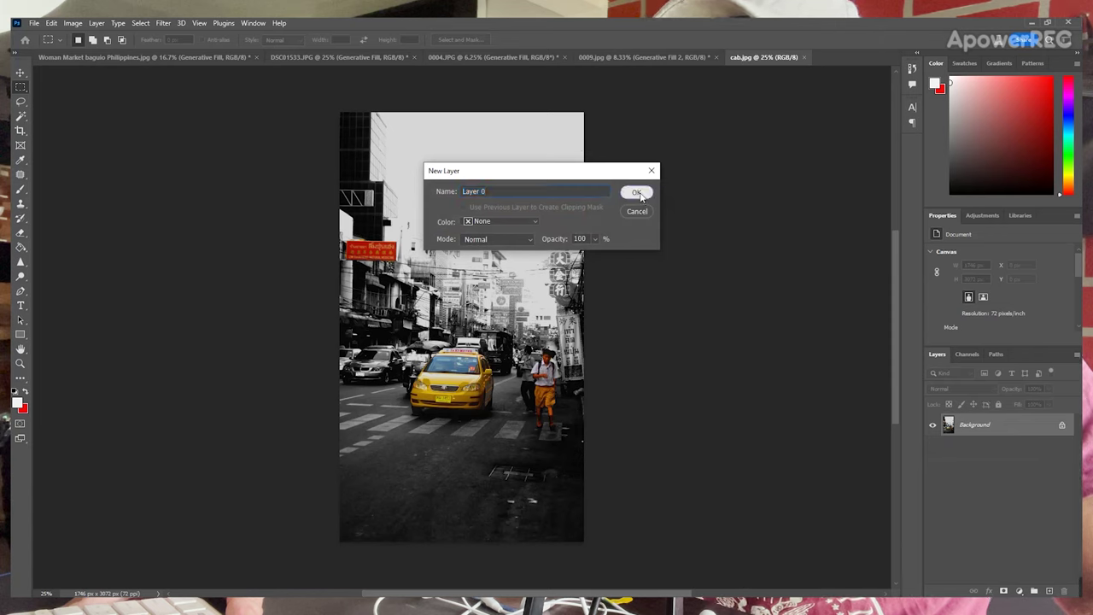
pyautogui.rightClick(962, 424)
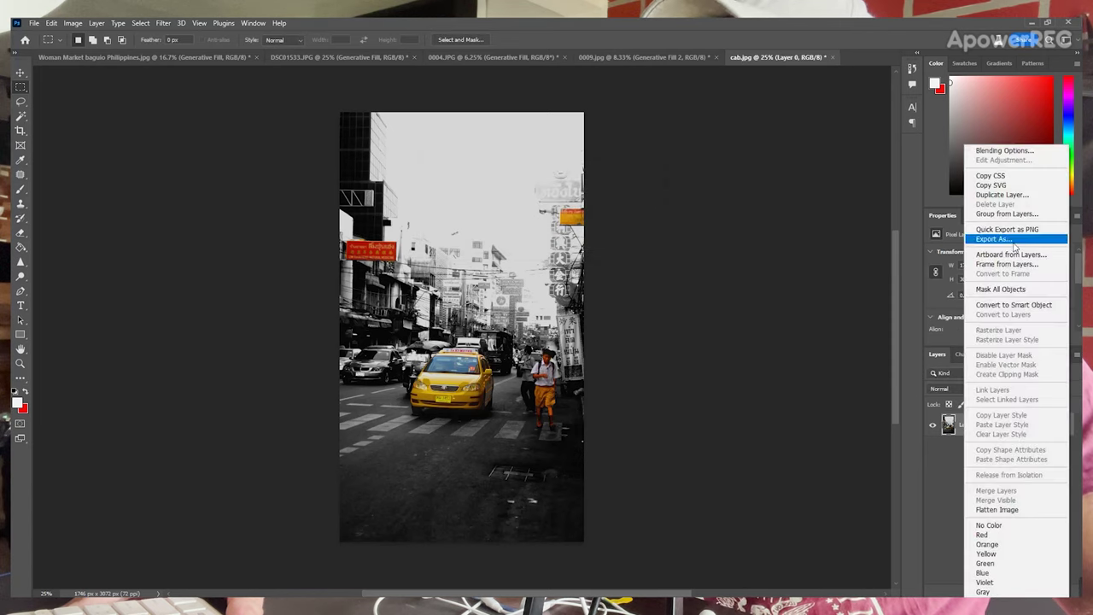
pyautogui.click(1006, 195)
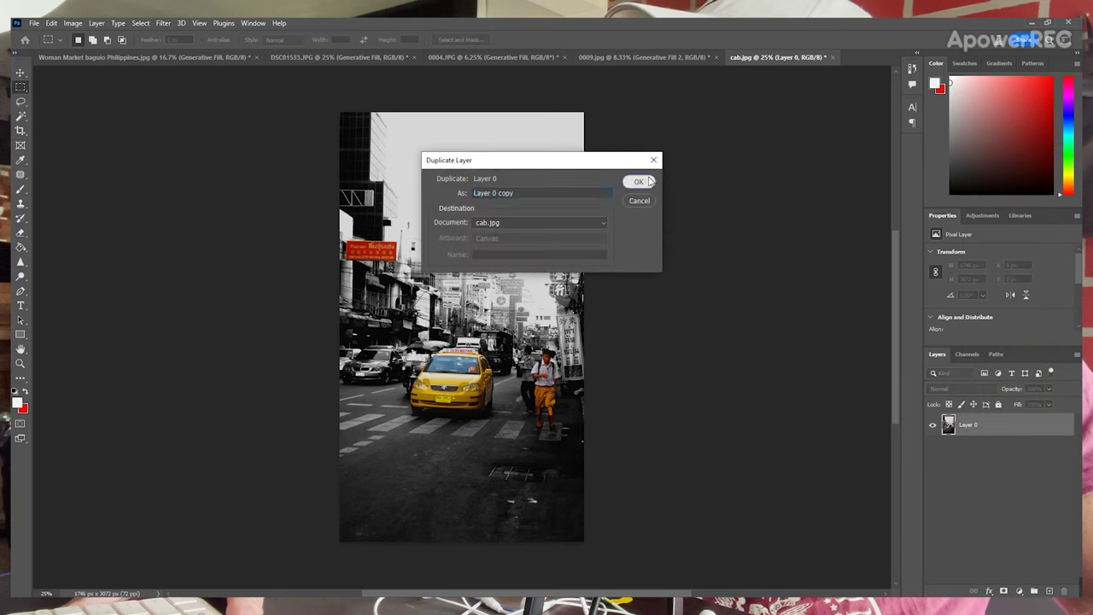
pyautogui.click(646, 179)
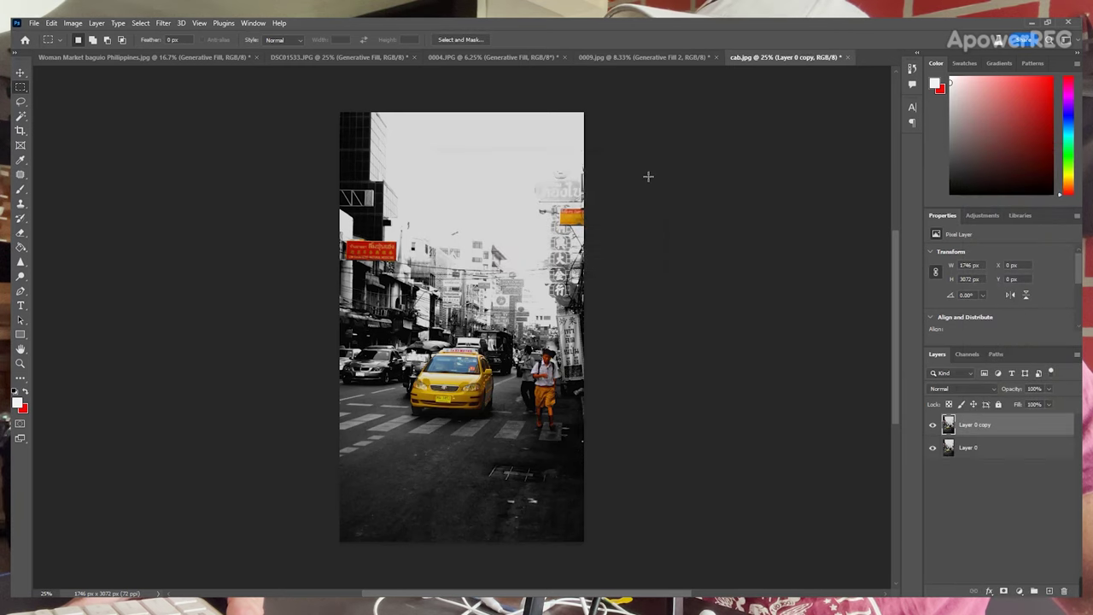
# - Extend the canvas on both sides of the taxi street photo with the Crop tool to about 4680 px wide, keeping its height
pyautogui.click(20, 130)
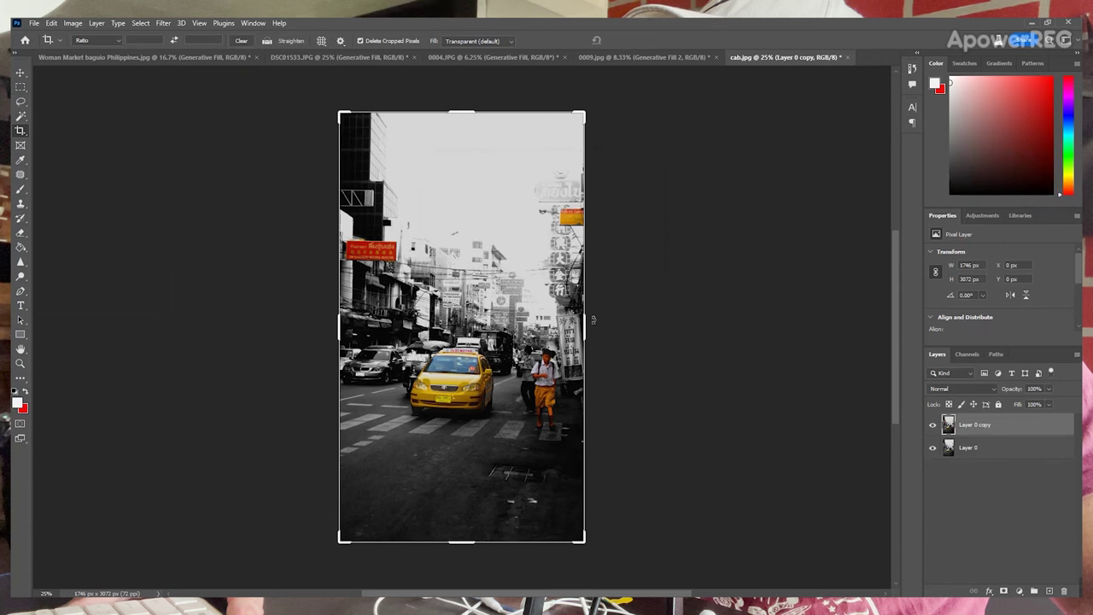
pyautogui.moveTo(588, 323); pyautogui.dragTo(675, 333)
pyautogui.moveTo(250, 321); pyautogui.dragTo(152, 310)
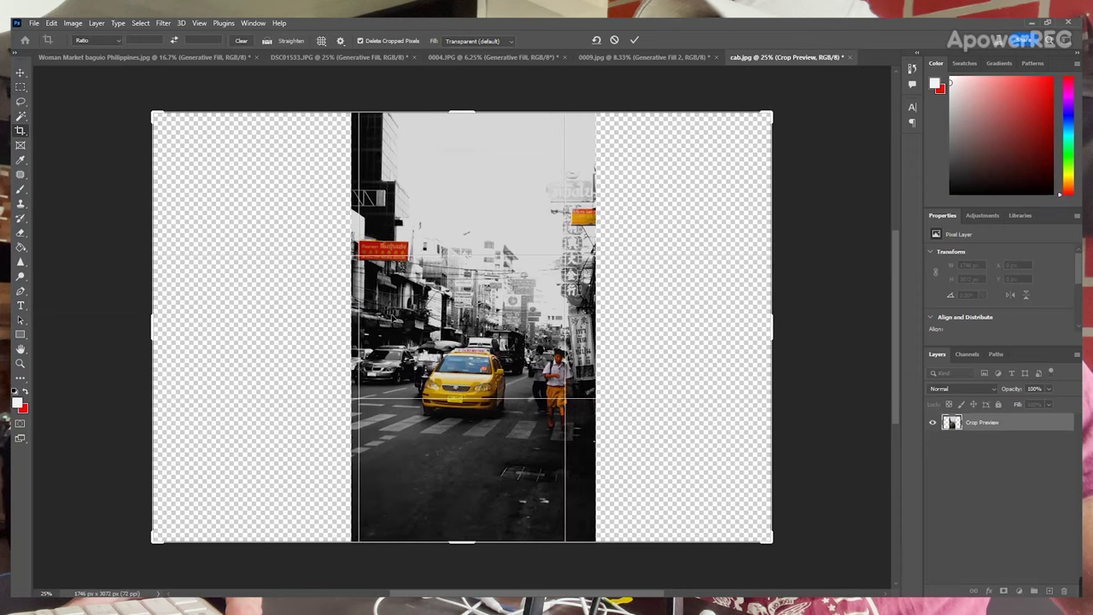
pyautogui.moveTo(777, 331); pyautogui.dragTo(793, 326)
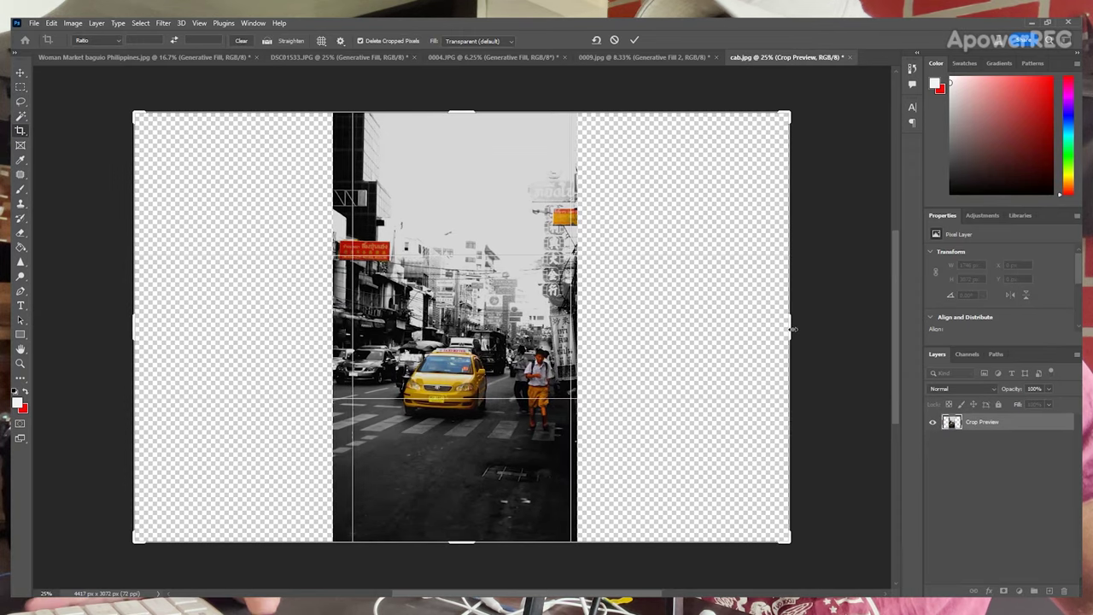
pyautogui.press('Return')
# - Select both empty side areas of the taxi photo, slightly overlapping its edges, and fill them using Generative Fill without a prompt
pyautogui.hotkey('ctrl', 'j')
pyautogui.press('m')
pyautogui.moveTo(244, 146); pyautogui.dragTo(385, 434)
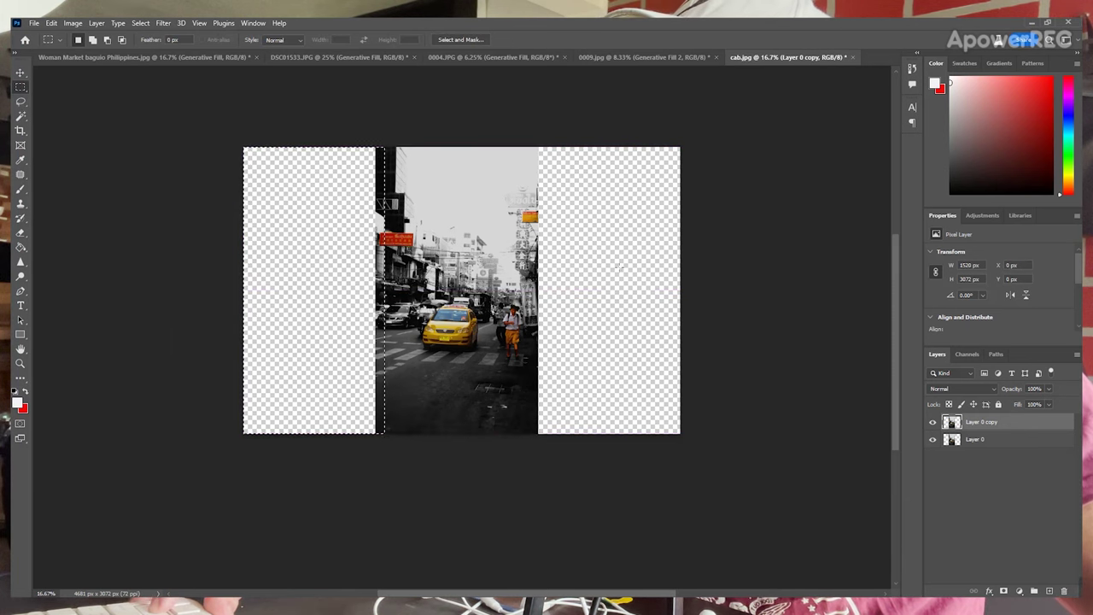
pyautogui.moveTo(681, 147); pyautogui.dragTo(532, 438)
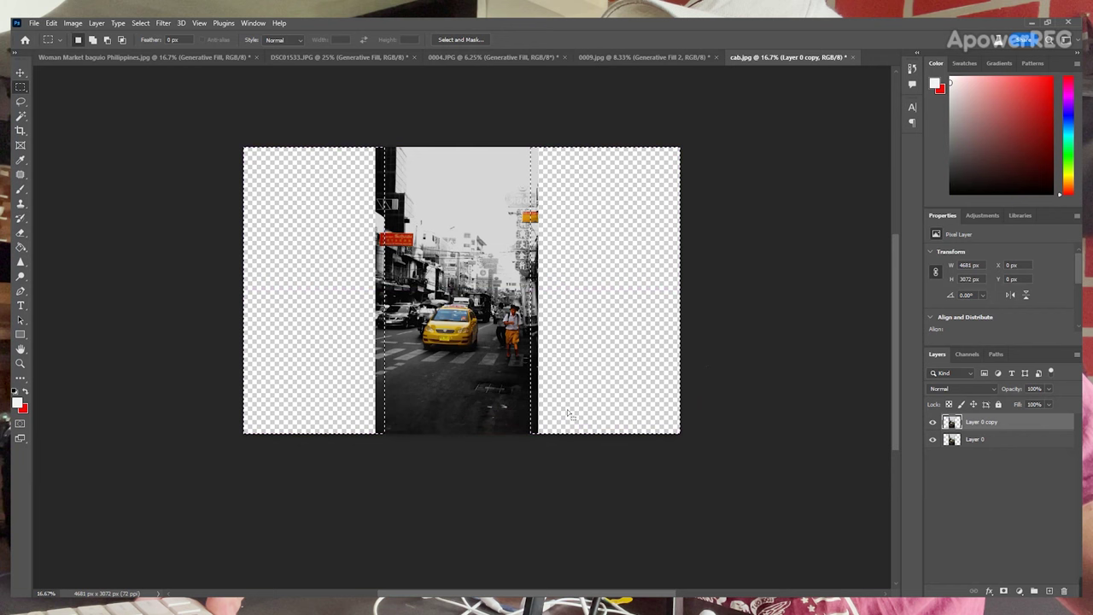
pyautogui.rightClick(569, 199)
pyautogui.click(610, 362)
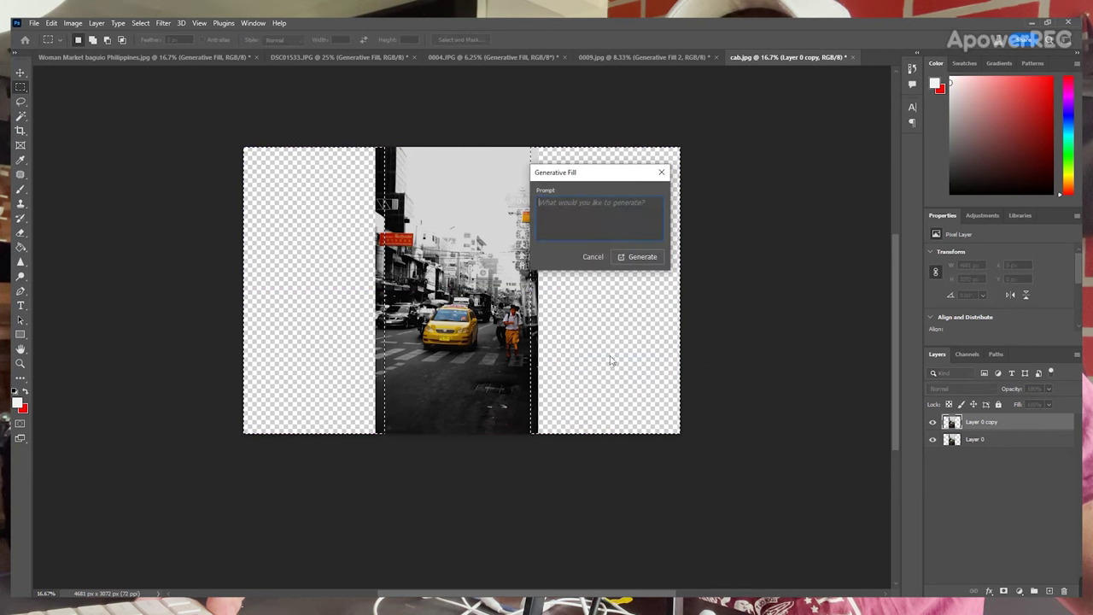
pyautogui.click(646, 261)
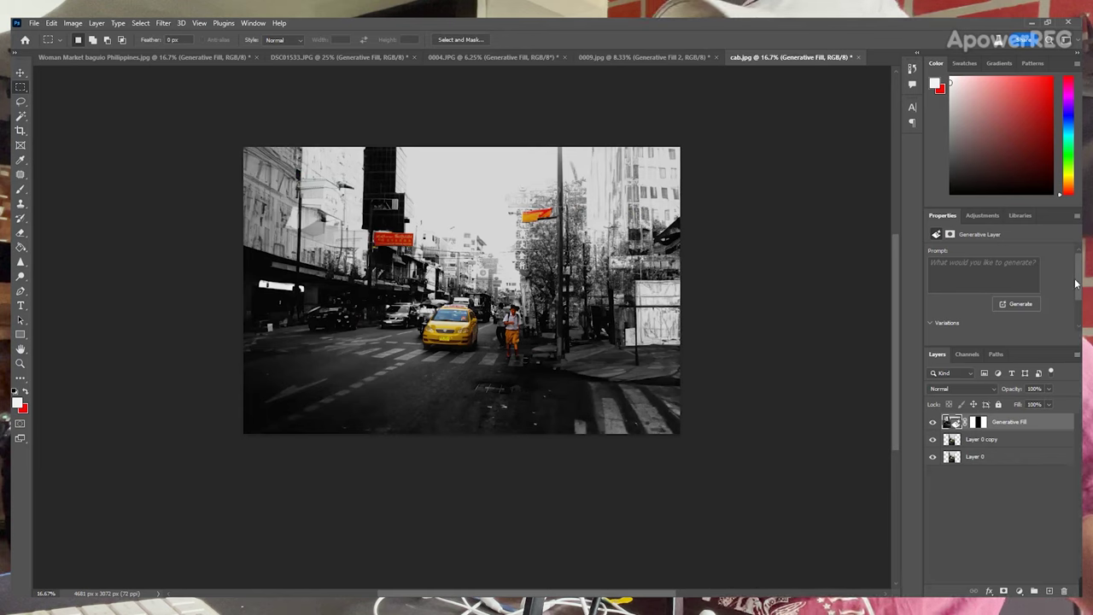
# - Compare the generated variations for the taxi street photo and choose the second one, with the yellow shop signs
pyautogui.moveTo(1076, 284); pyautogui.dragTo(1080, 305)
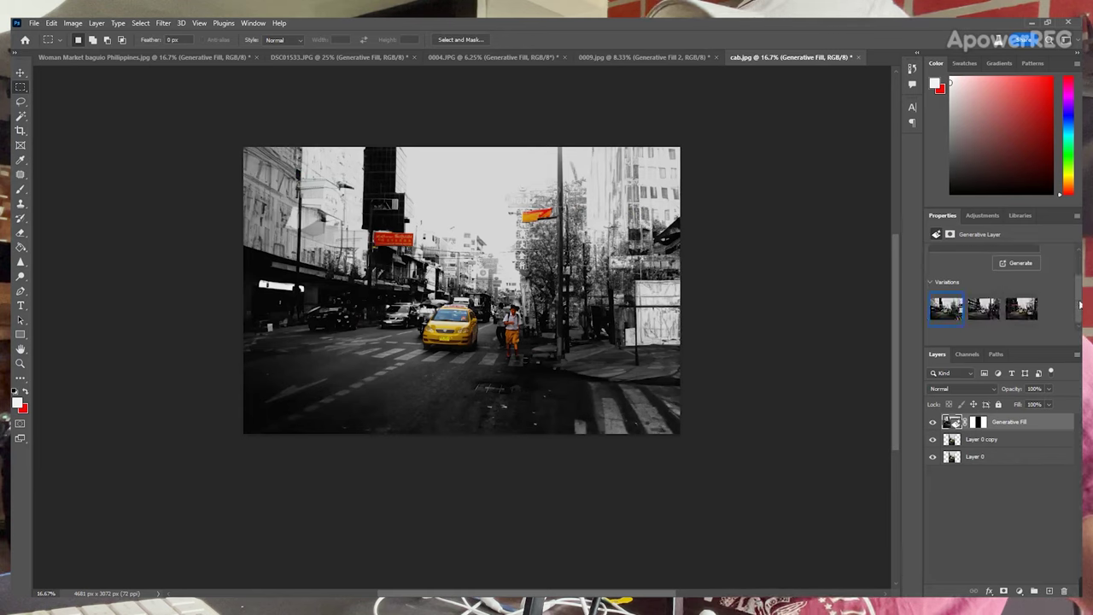
pyautogui.click(985, 312)
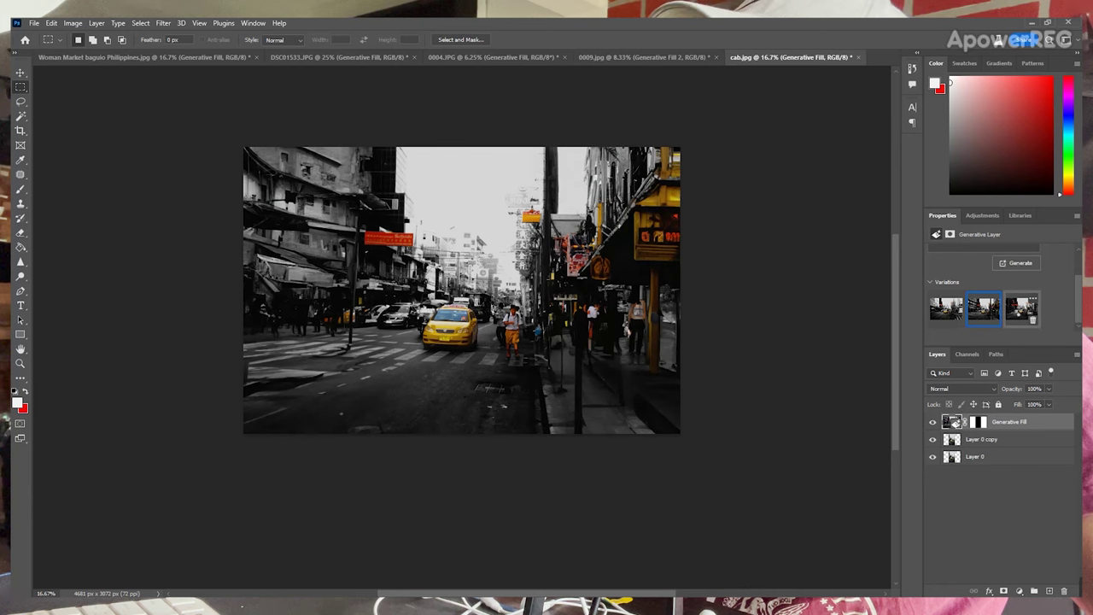
pyautogui.click(1020, 313)
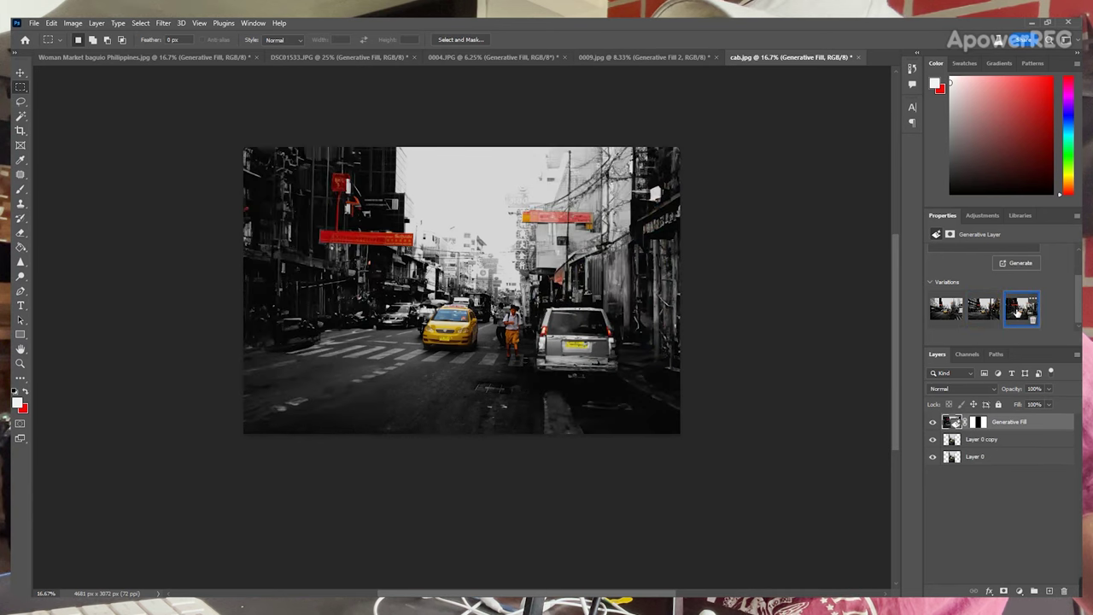
pyautogui.click(984, 313)
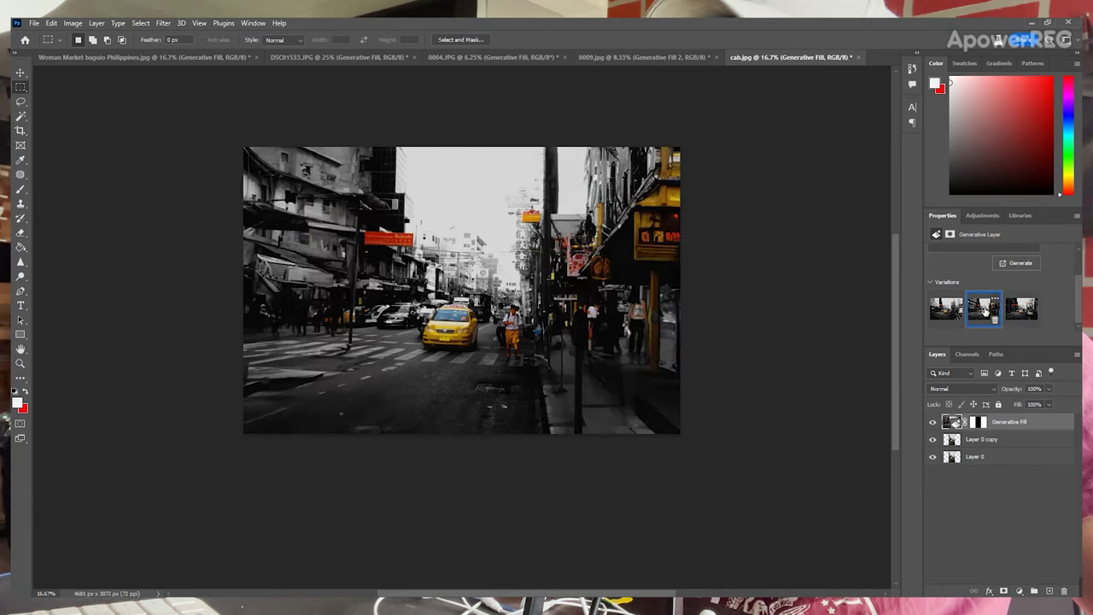